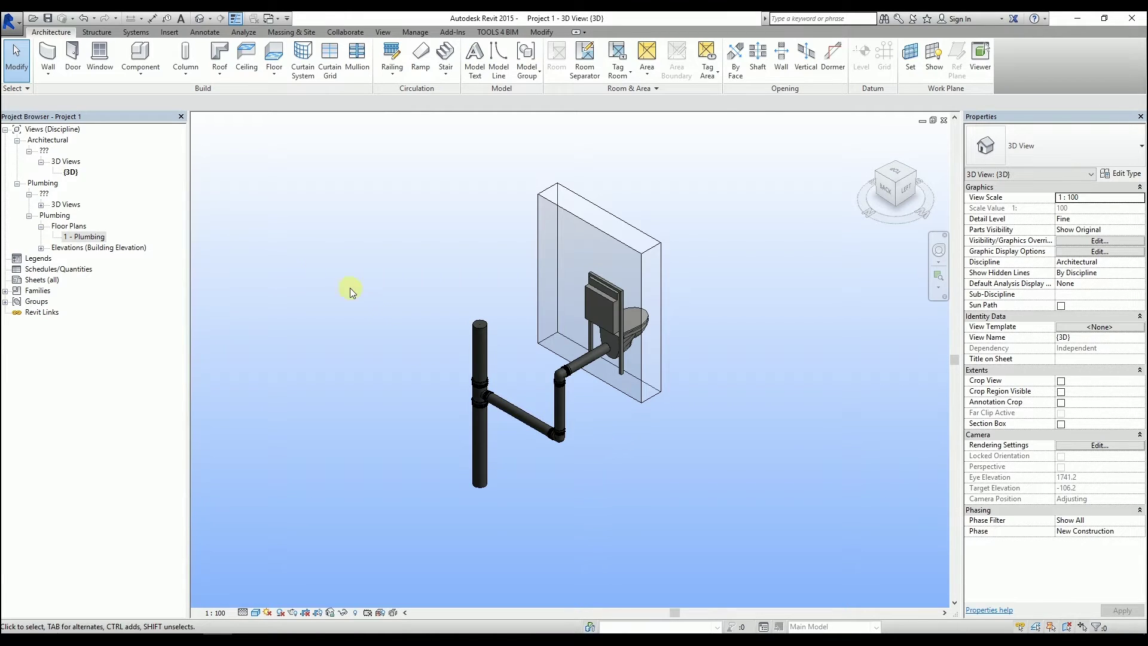
Switch the ribbon to the Systems tab to show the pipe and duct drawing tools
left_click(138, 32)
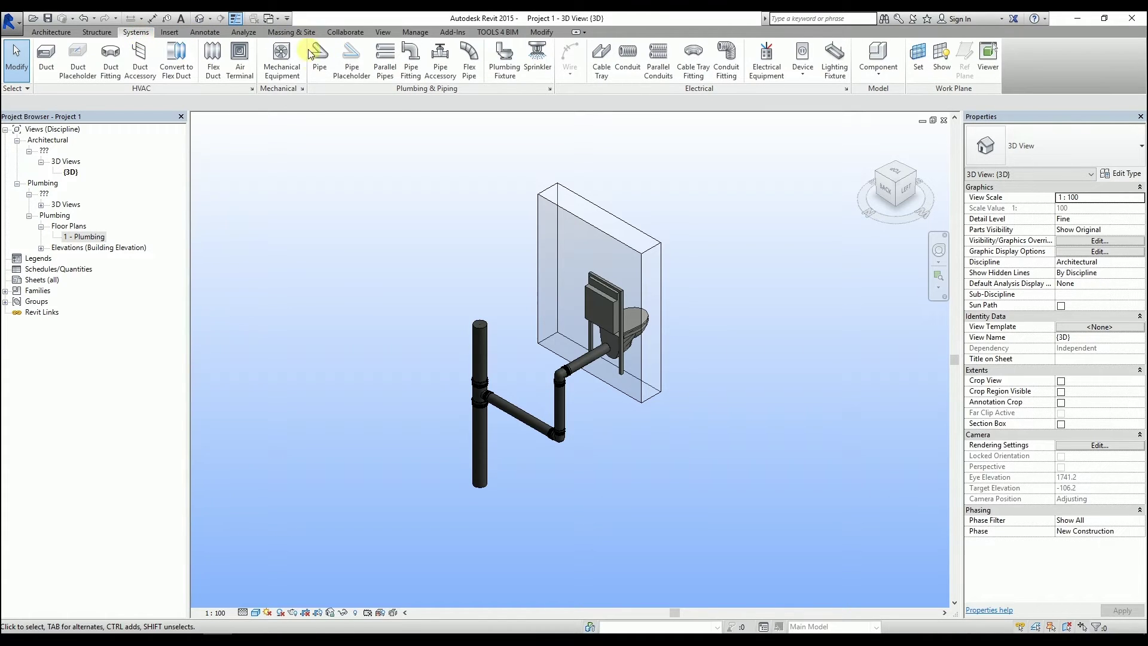
Start a new pipe set to slope up at 2.0000%
left_click(320, 72)
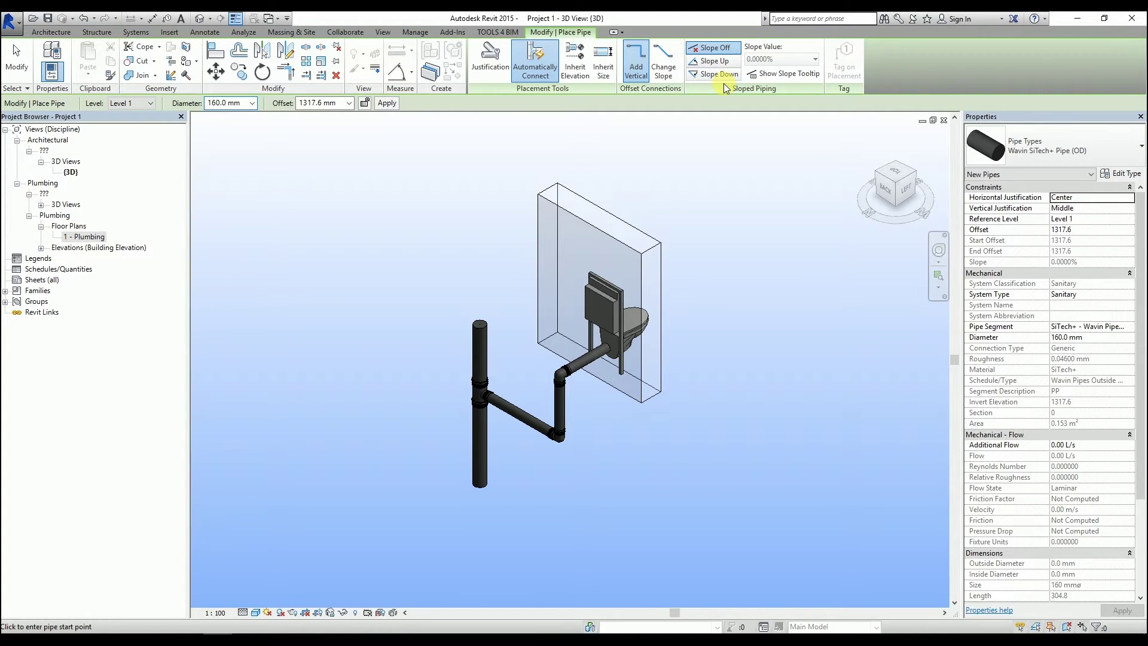
left_click(724, 61)
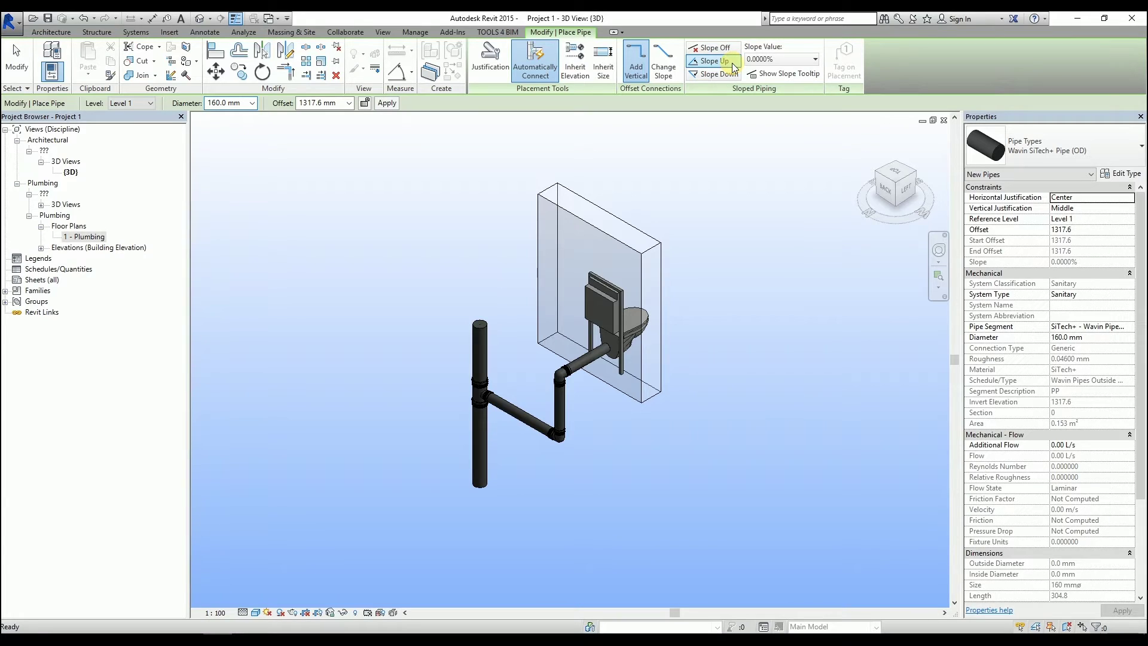
left_click(784, 59)
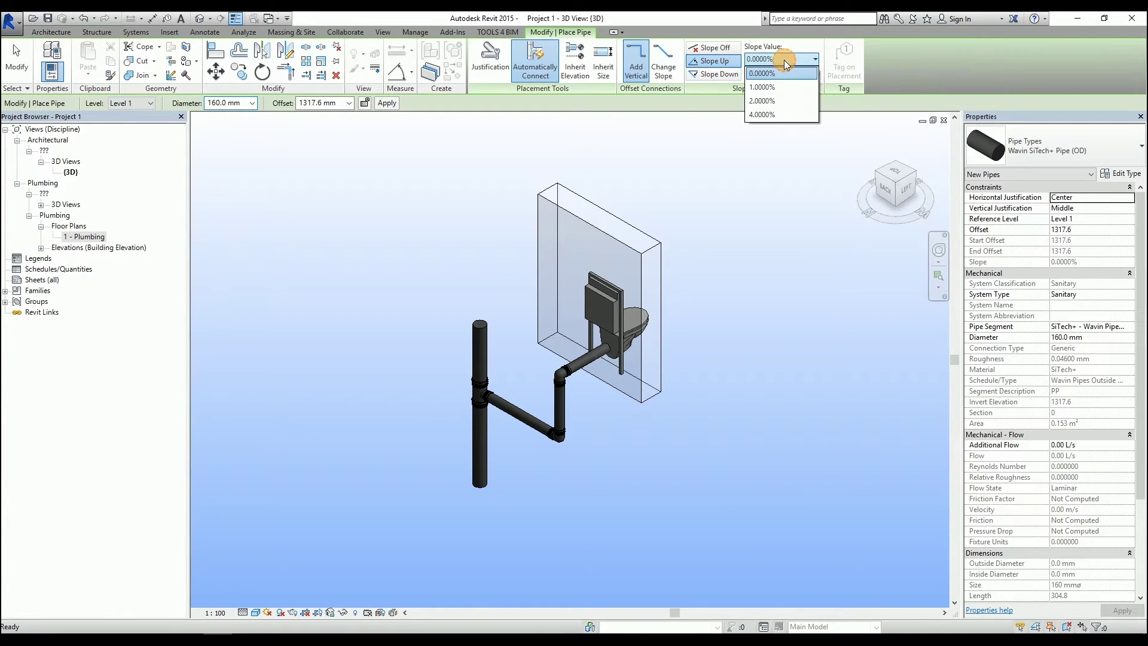
left_click(798, 102)
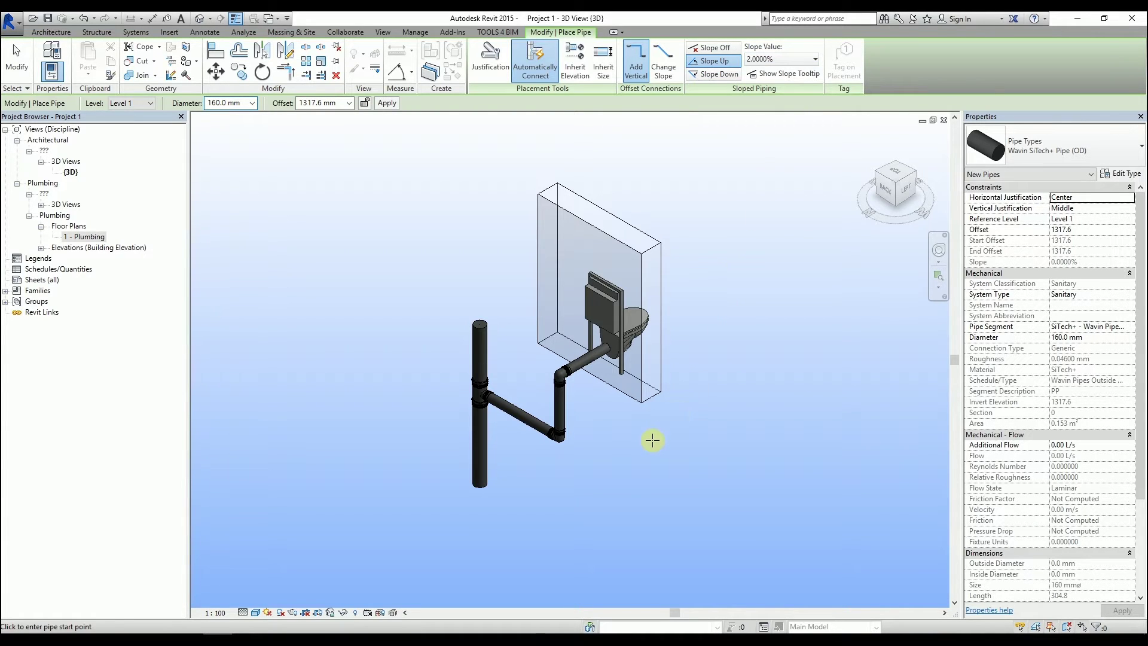
Draw a two-segment 160 mm sanitary pipe run joined by an elbow
left_click(534, 526)
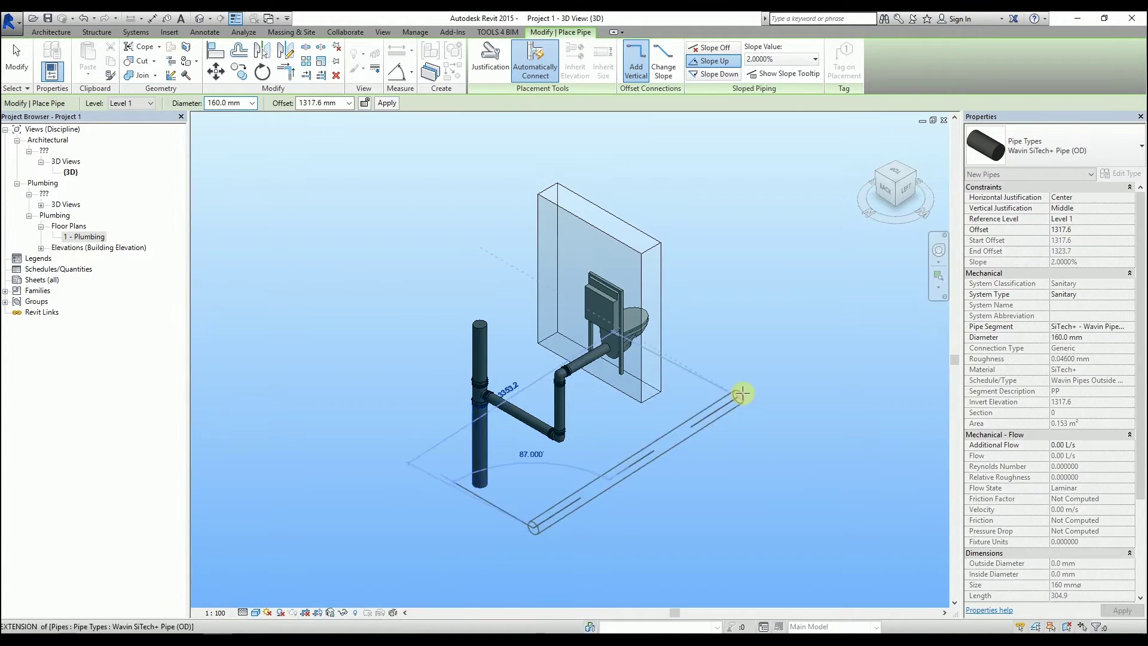
left_click(744, 406)
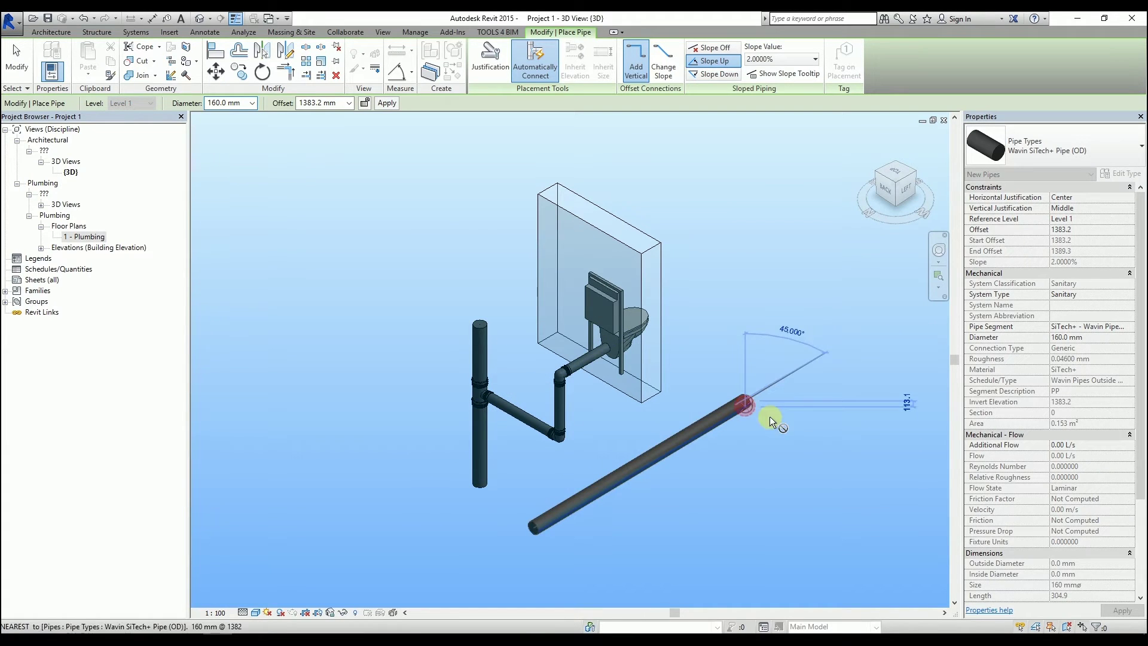
left_click(898, 490)
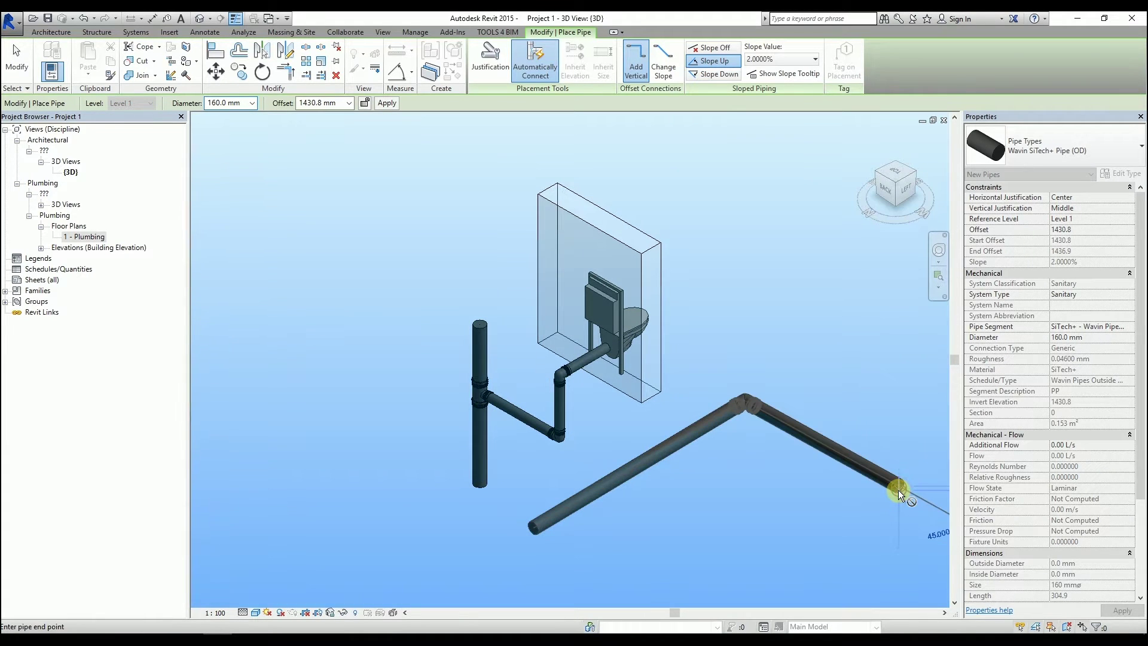
key("Escape")
key("Escape")
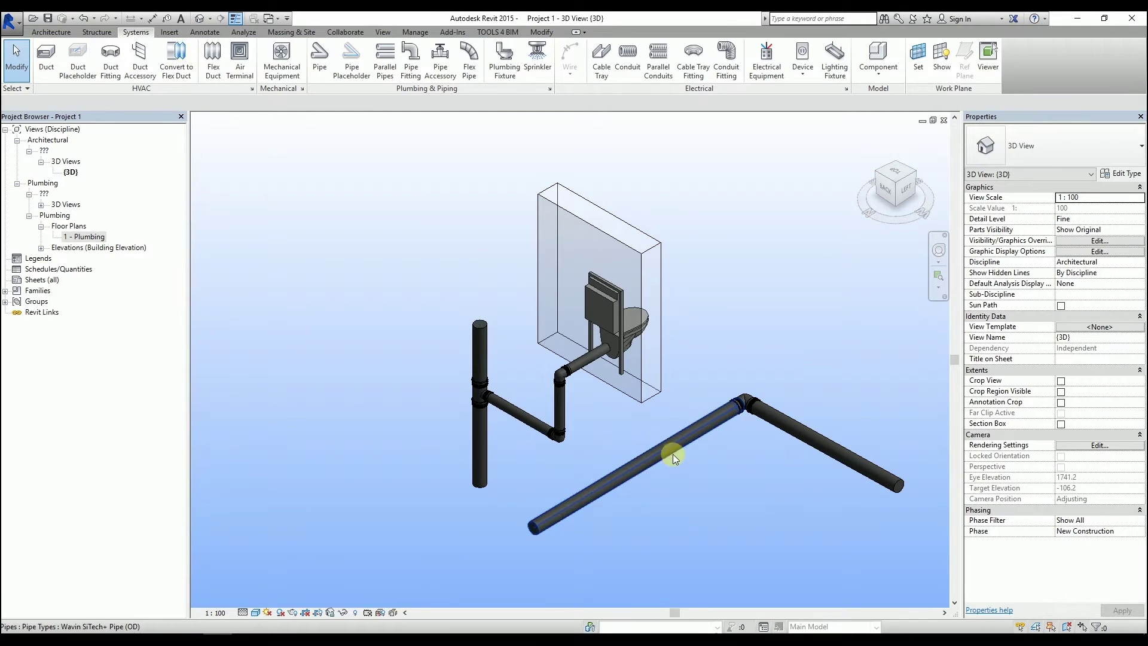
Select both newly drawn sloped pipes as a chain and delete them
left_click(673, 456)
scroll(672, 454, "up", 4)
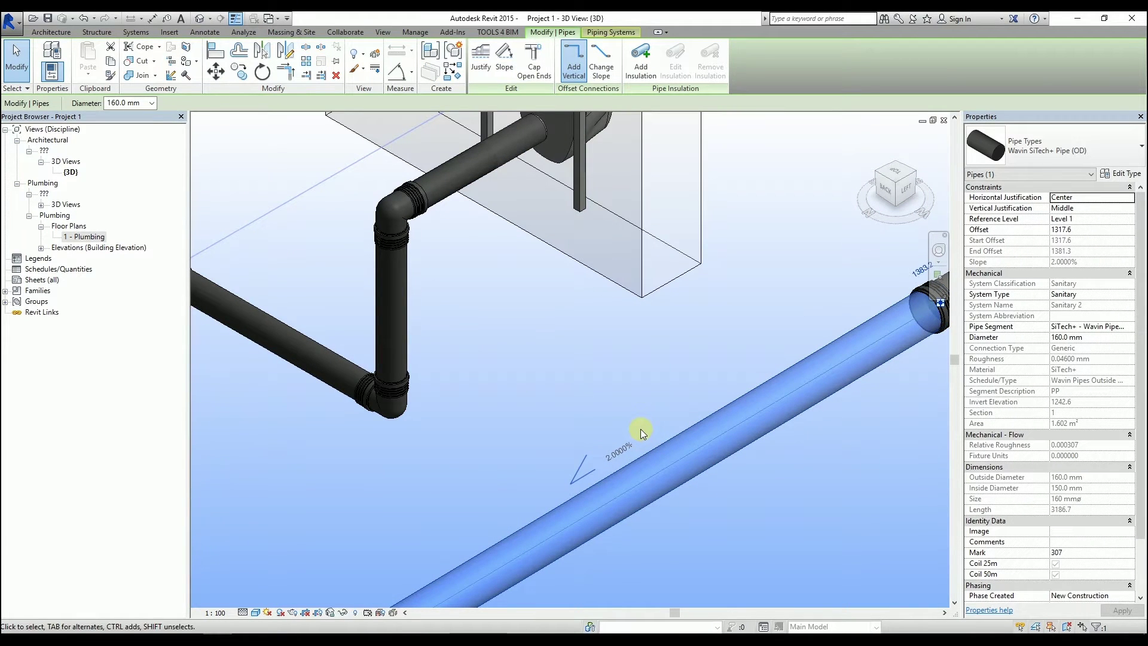
scroll(640, 429, "down", 5)
key("Tab")
left_click(647, 440)
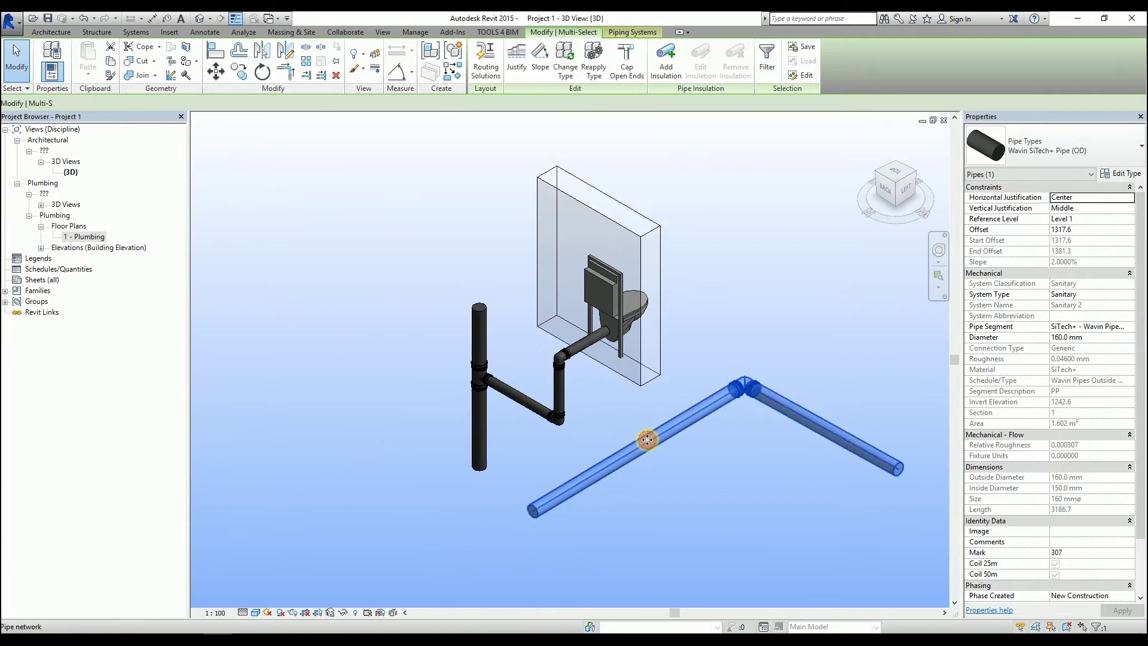
key("Delete")
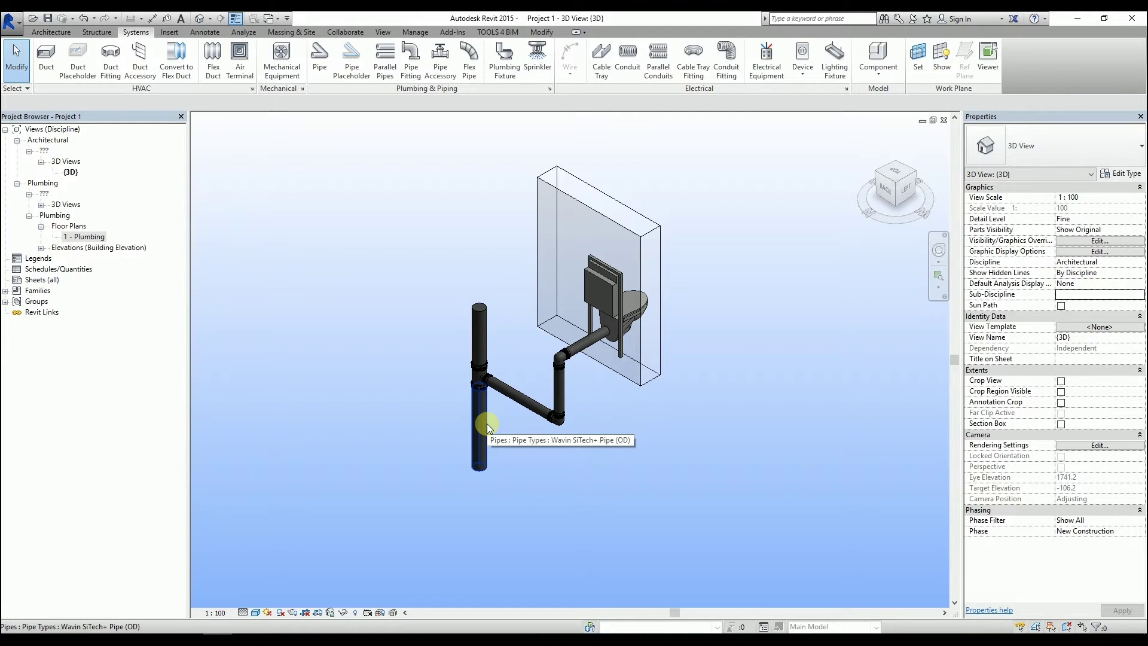
Select the existing branch from stack to toilet and regrade it to 2.0000% slope
key("Tab")
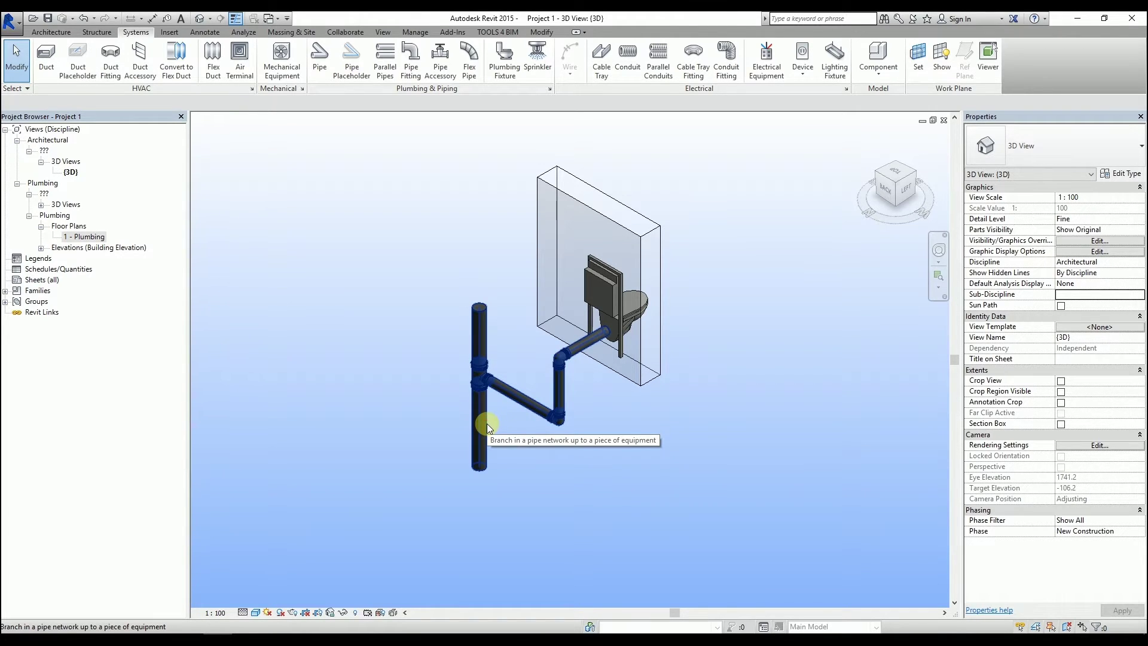
left_click(487, 426)
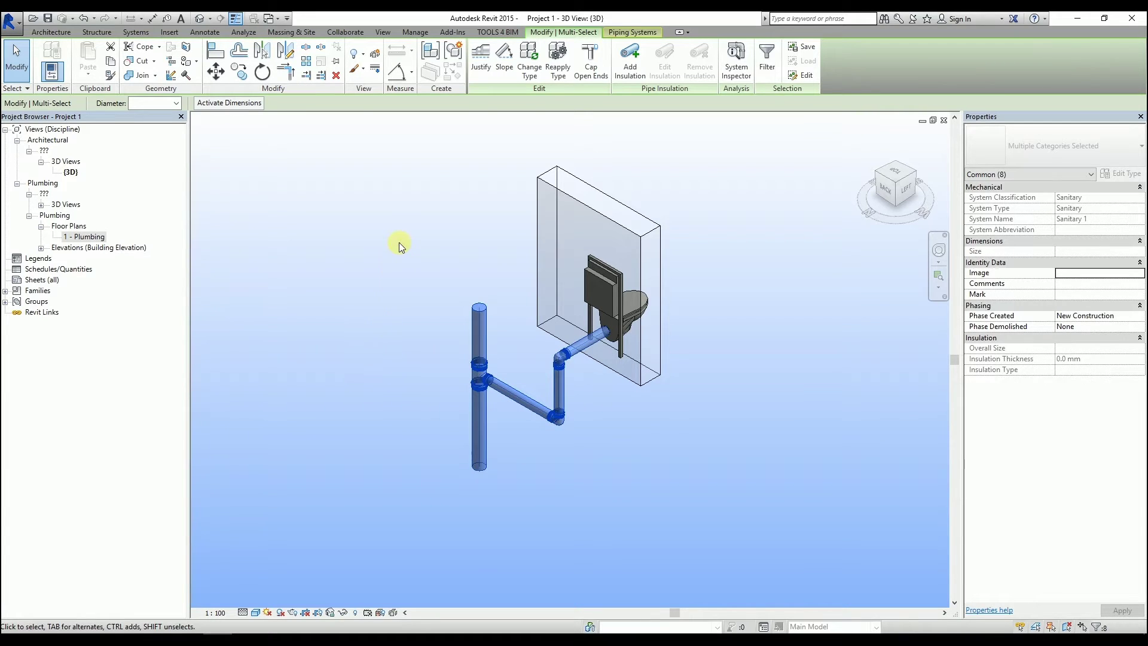
left_click(506, 79)
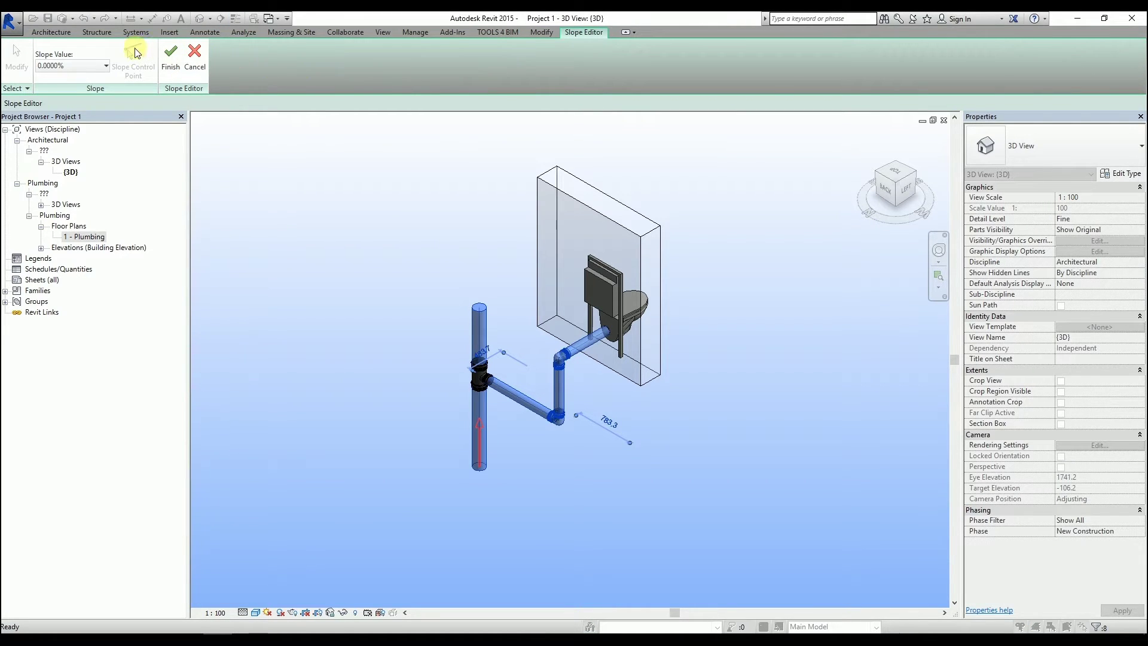
left_click(89, 65)
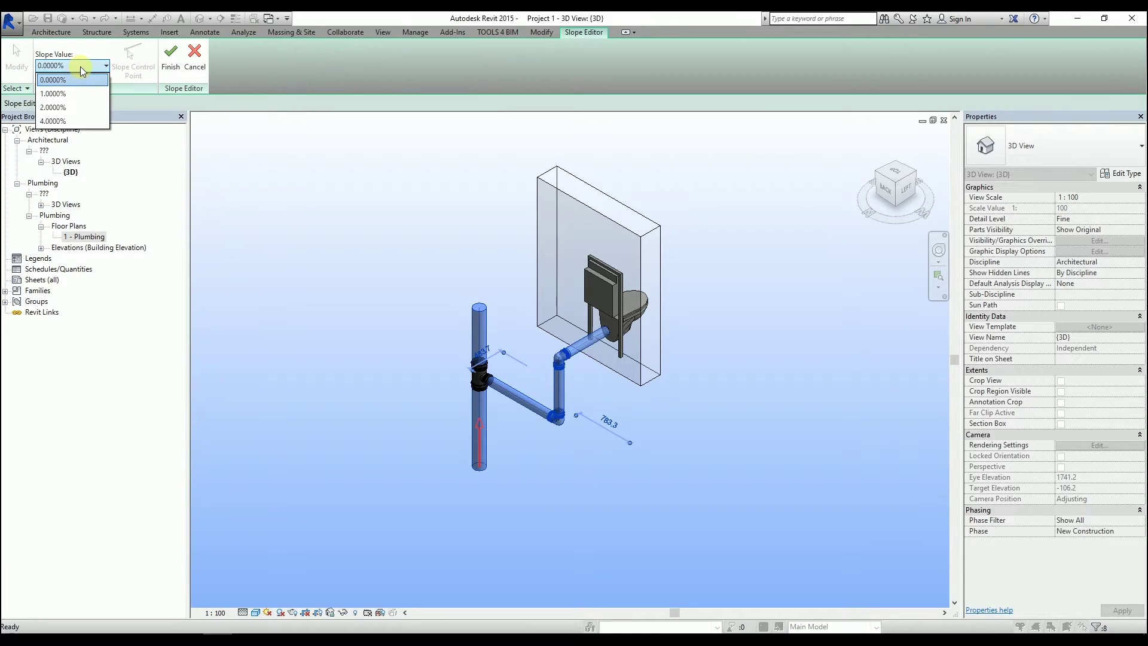
left_click(73, 107)
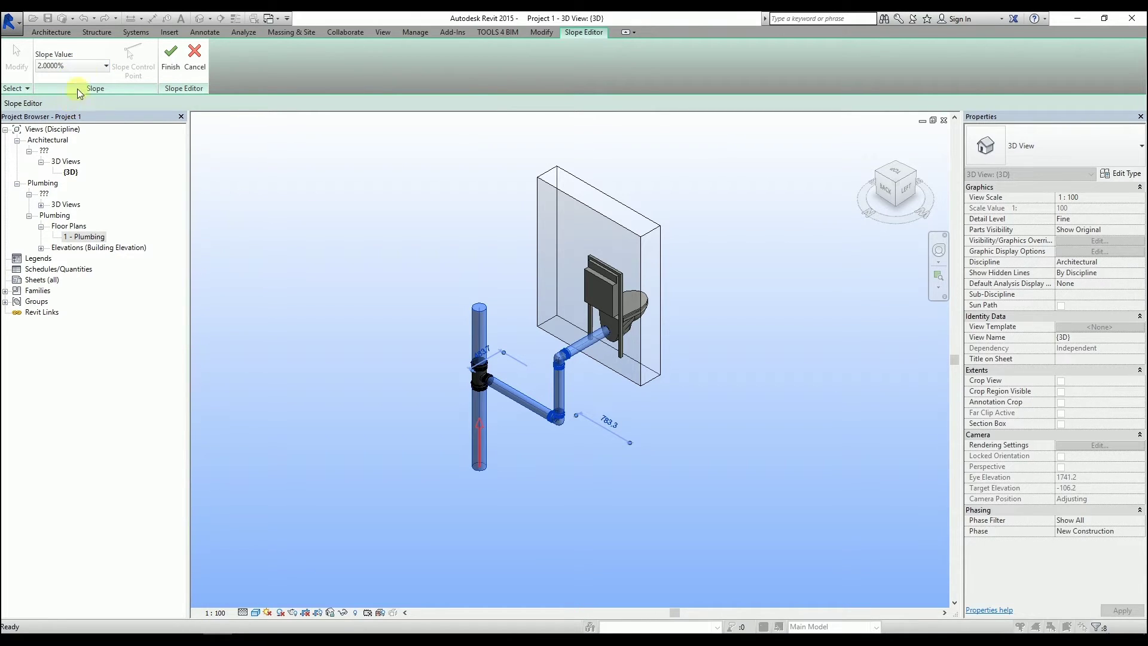
left_click(171, 75)
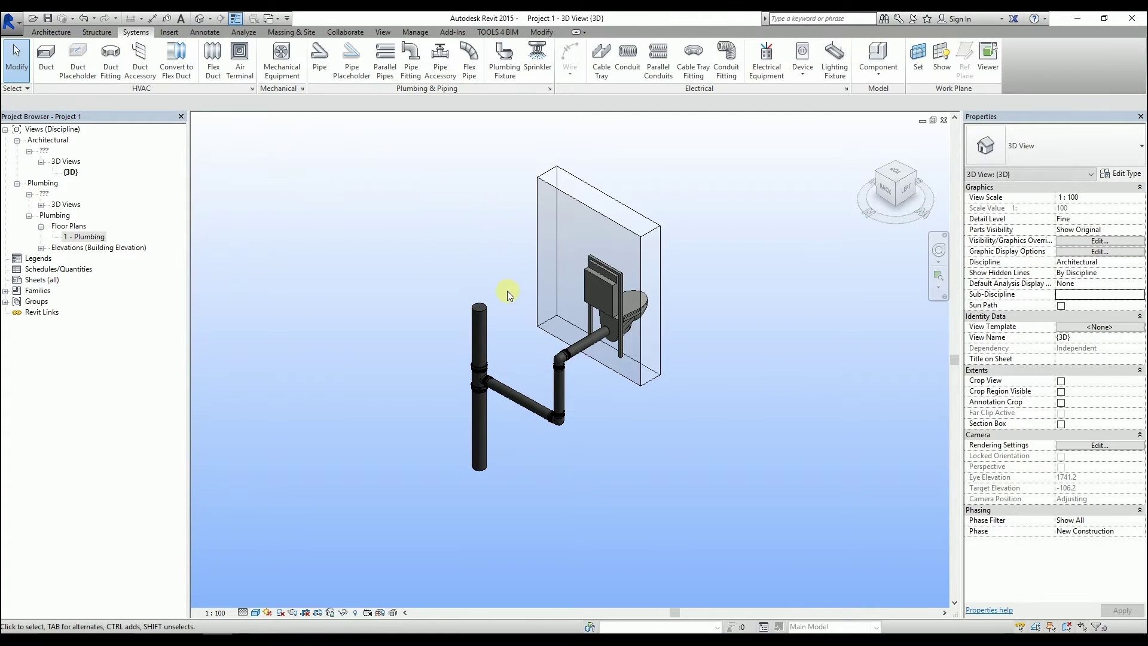
left_click(590, 342)
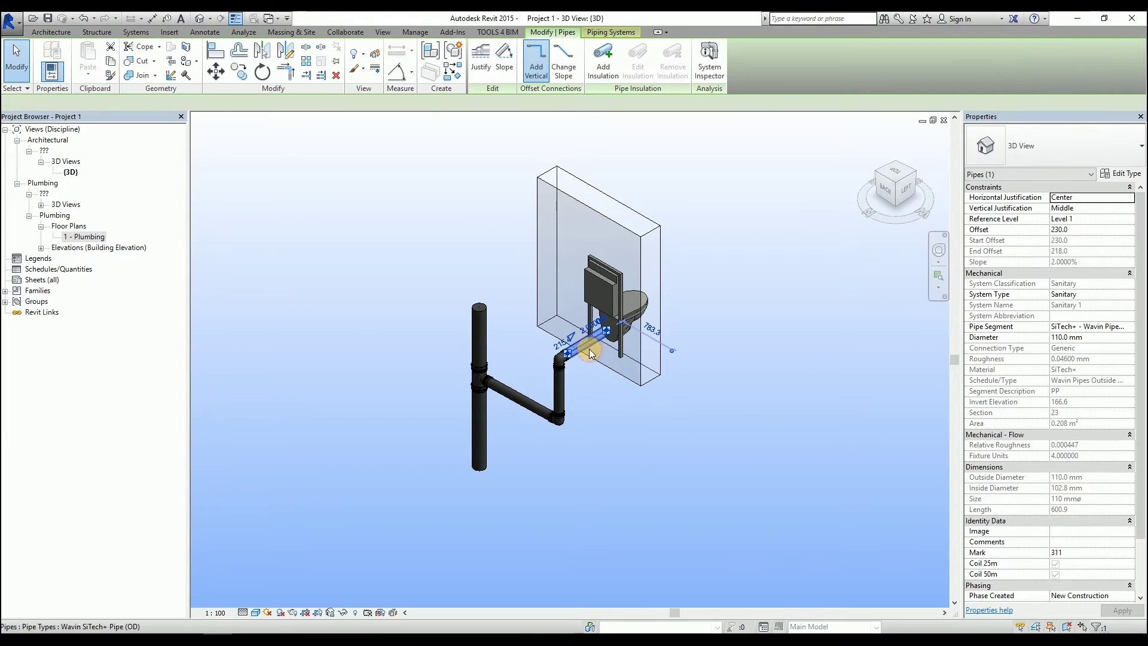
scroll(590, 348, "up", 2)
scroll(589, 349, "up", 3)
middle_click_drag(586, 353, 565, 370, "shift")
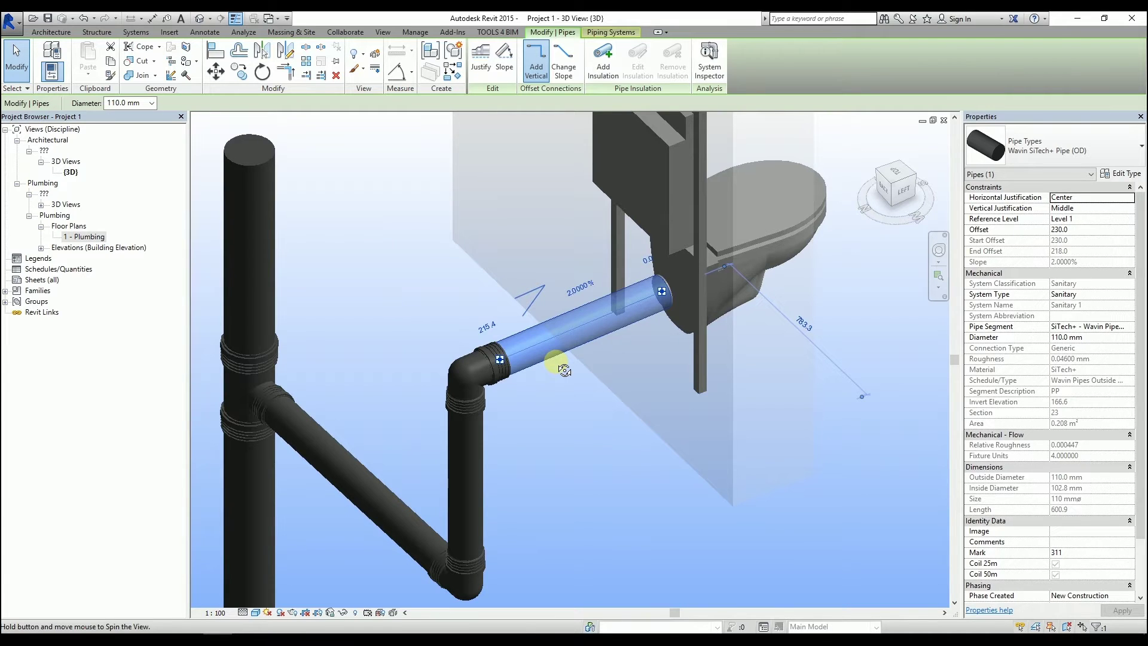
scroll(555, 361, "down", 5)
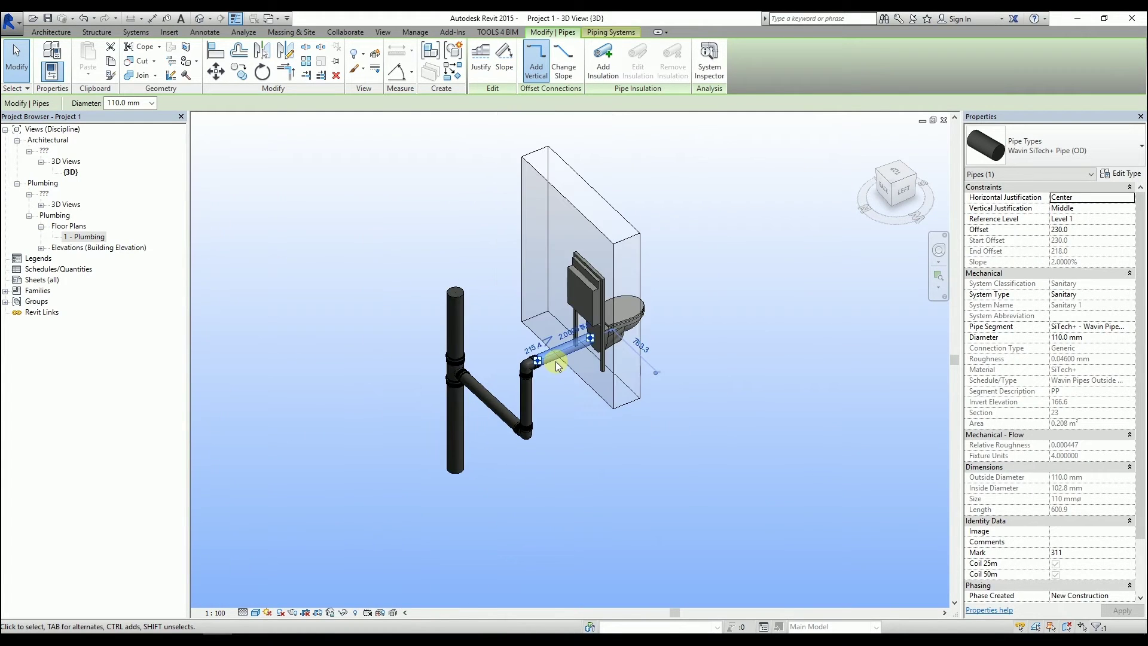
scroll(555, 361, "down", 1)
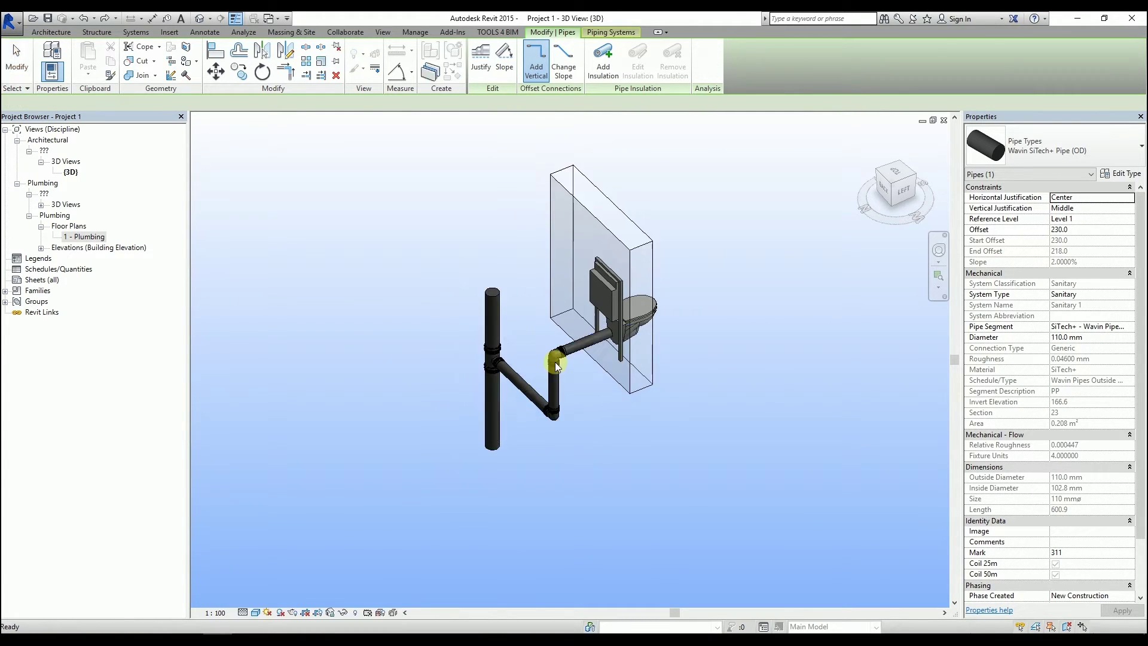
key("Escape")
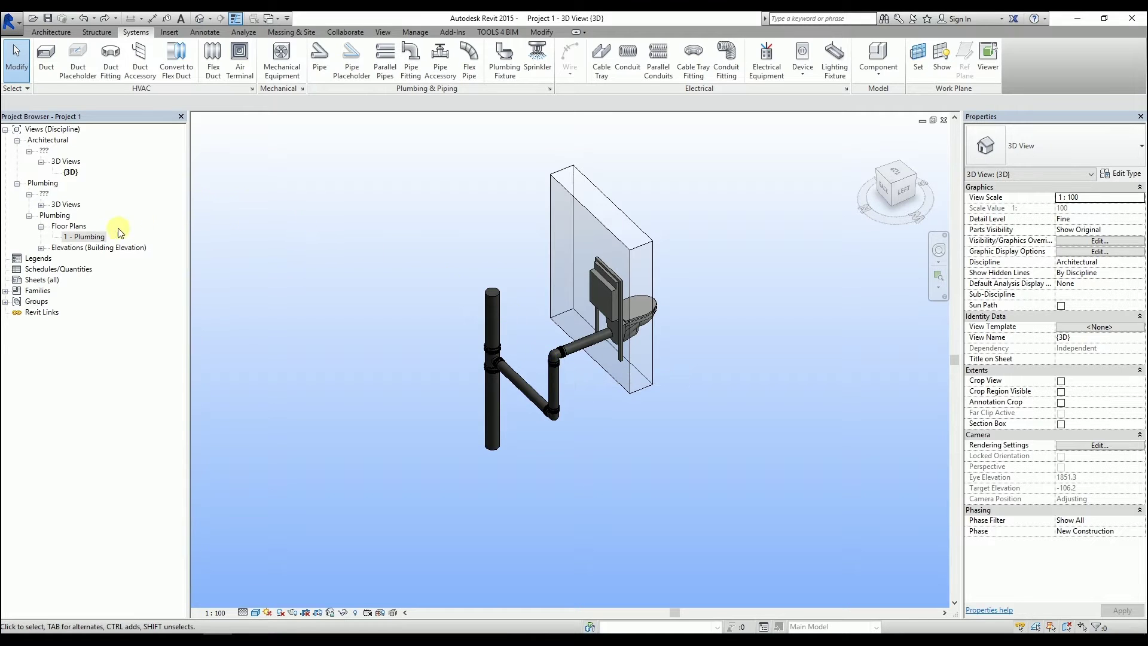
In the 1 - Plumbing floor plan, draw Section 1 across the pipe run
double_click(100, 237)
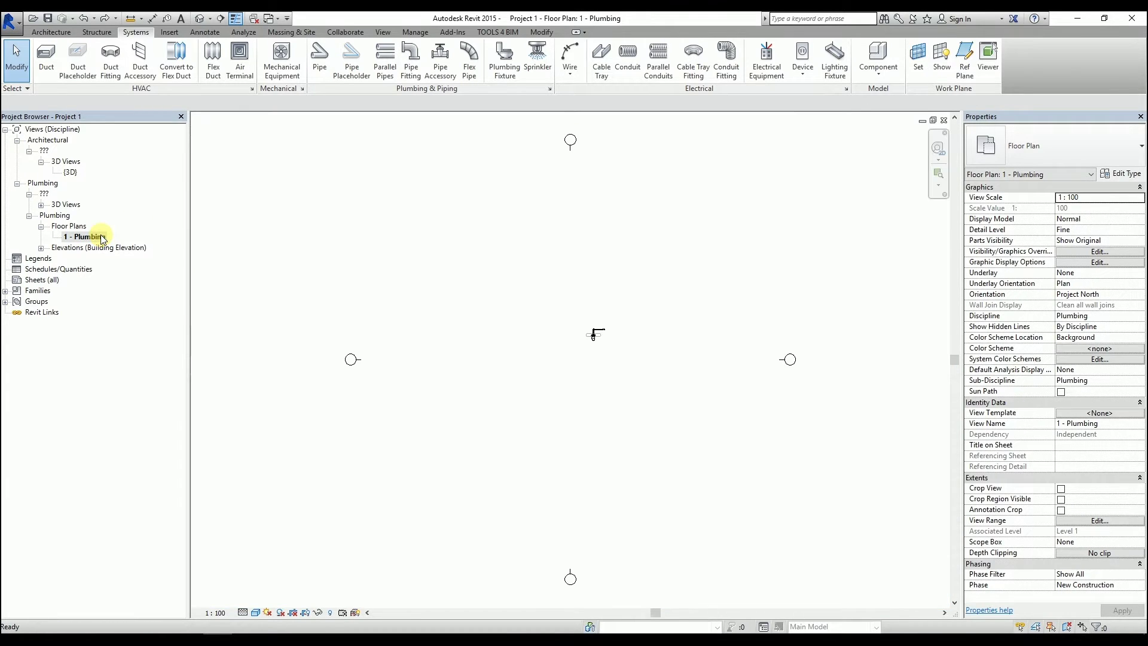
left_click(219, 20)
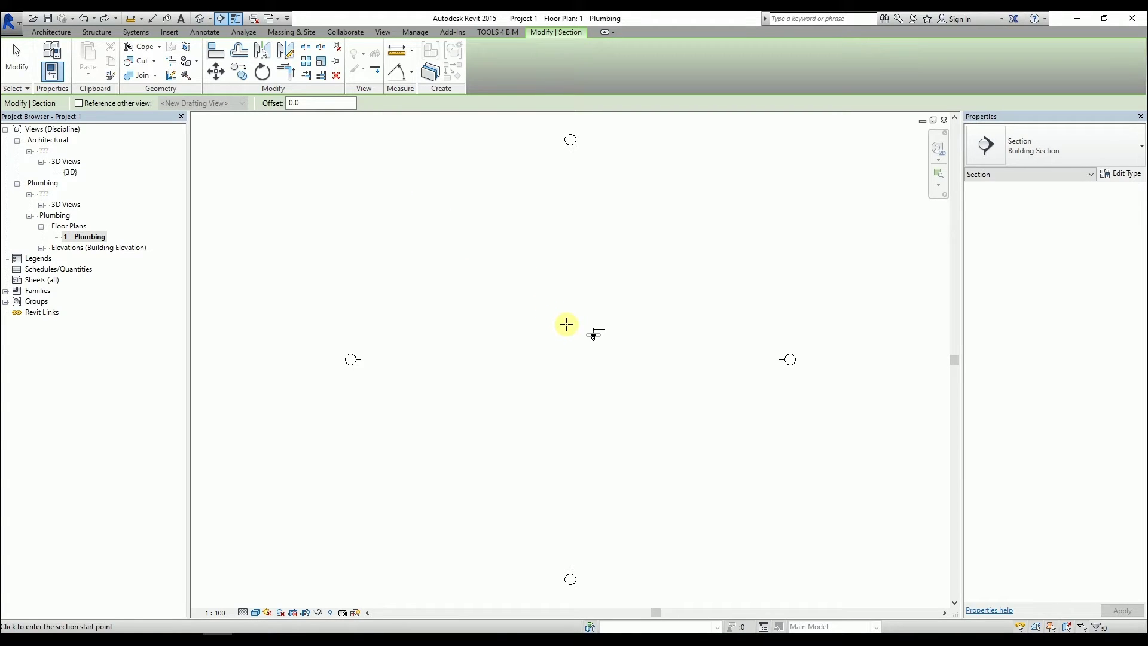
left_click(566, 323)
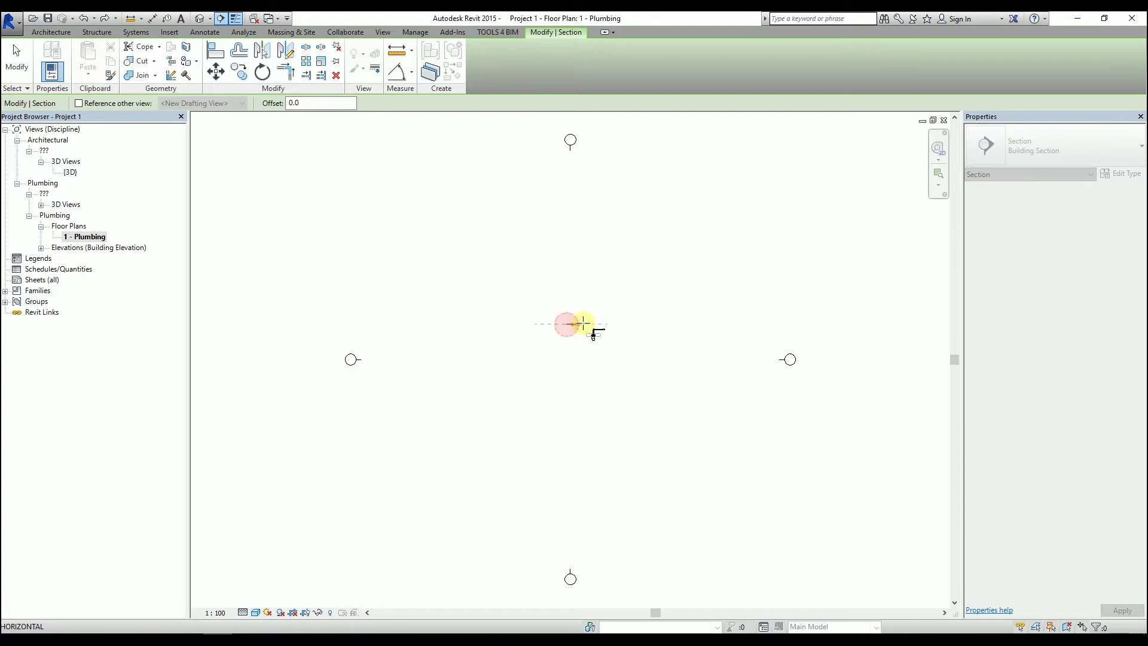
left_click(624, 323)
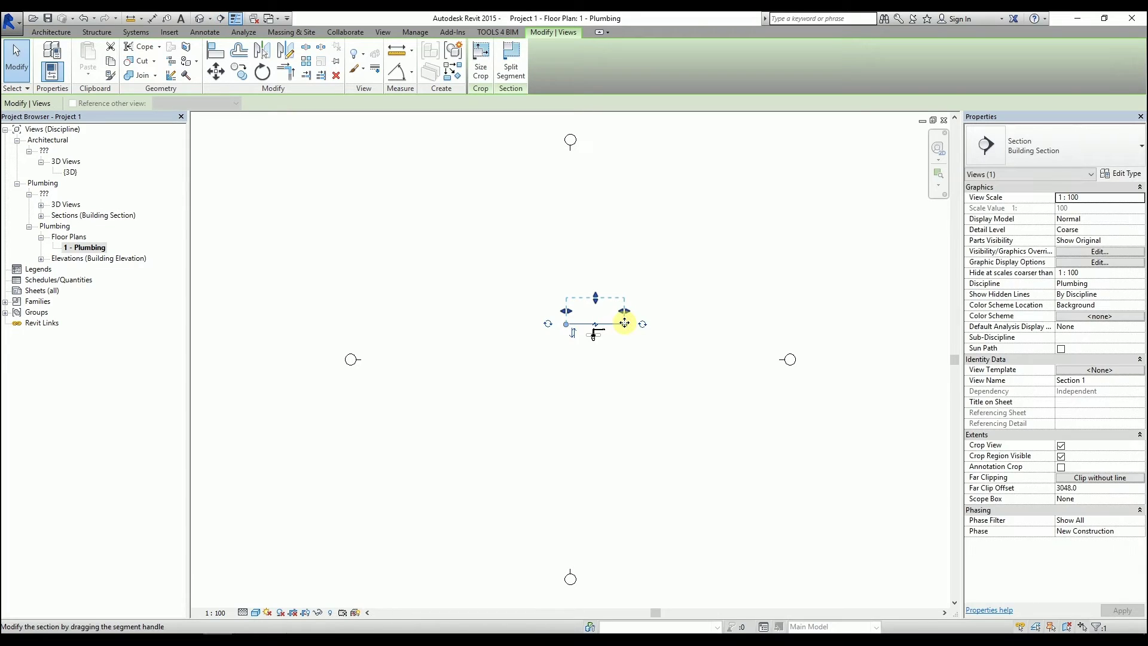
Flip Section 1, reduce its far clip depth, and go to the section view
left_click(573, 334)
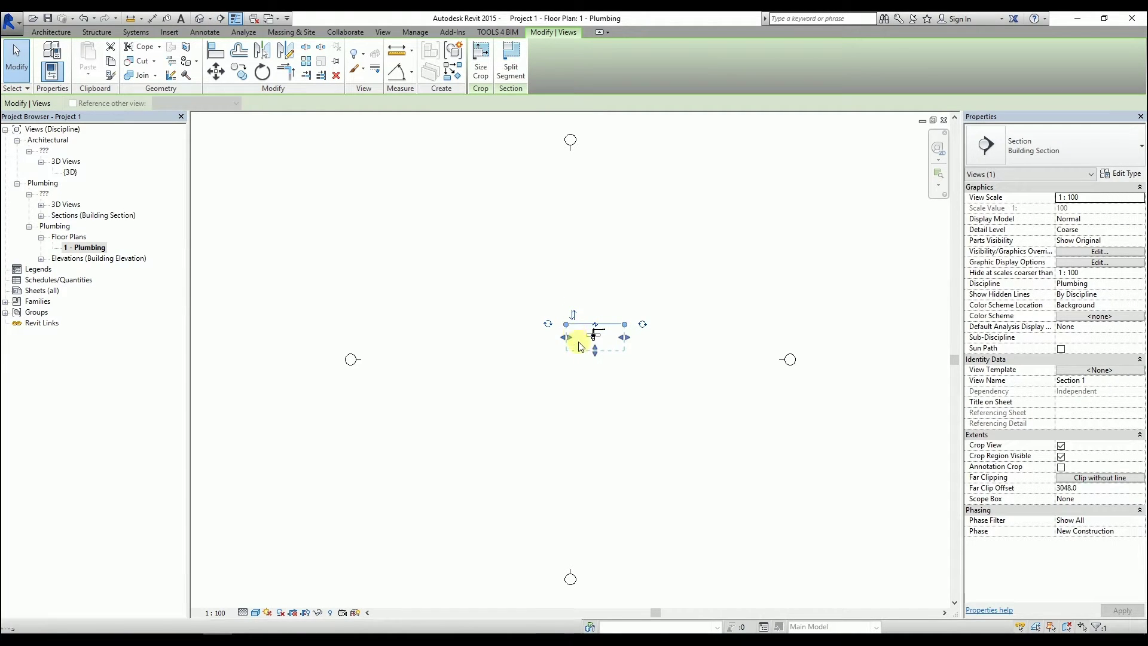
scroll(597, 342, "up", 4)
scroll(598, 345, "up", 1)
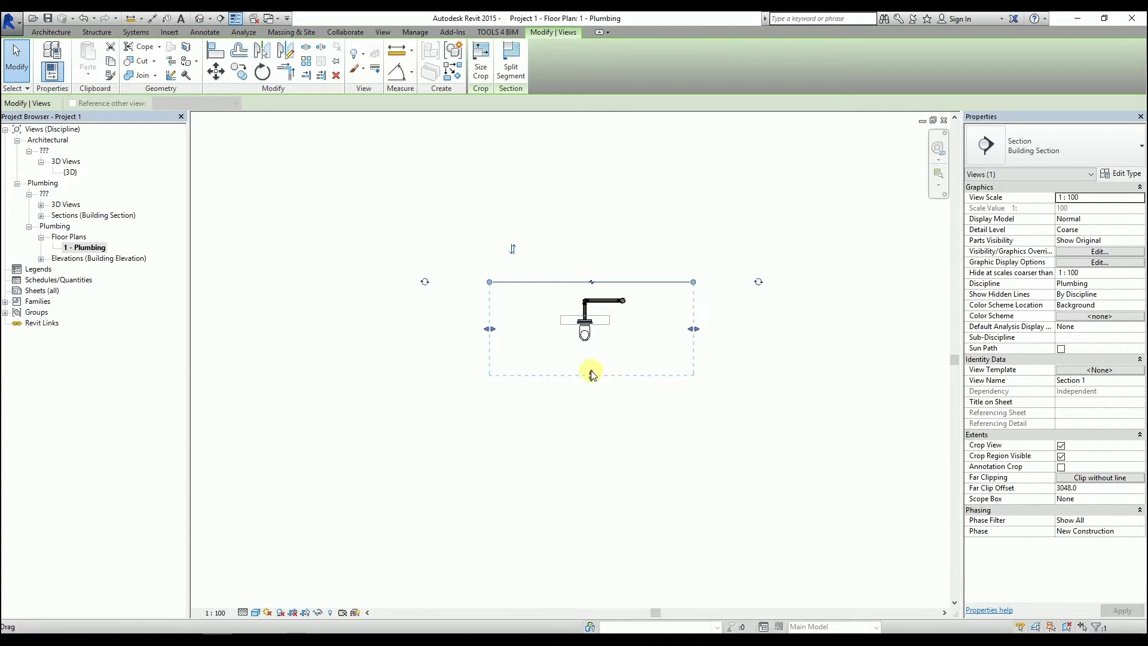
left_click_drag(592, 371, 650, 308)
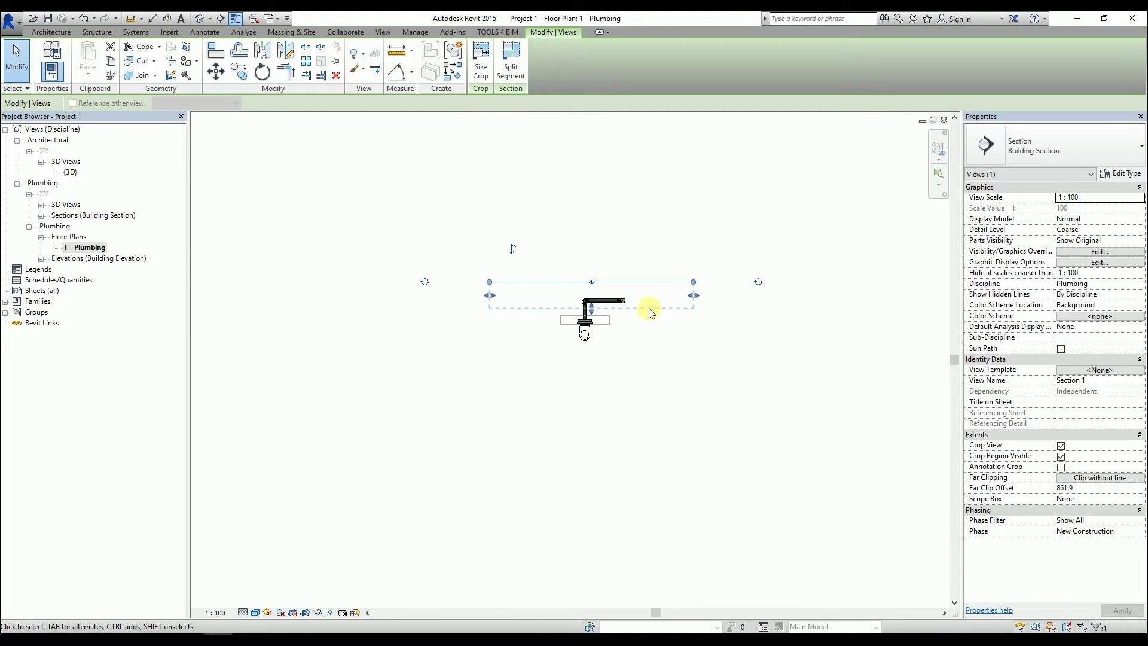
right_click(649, 281)
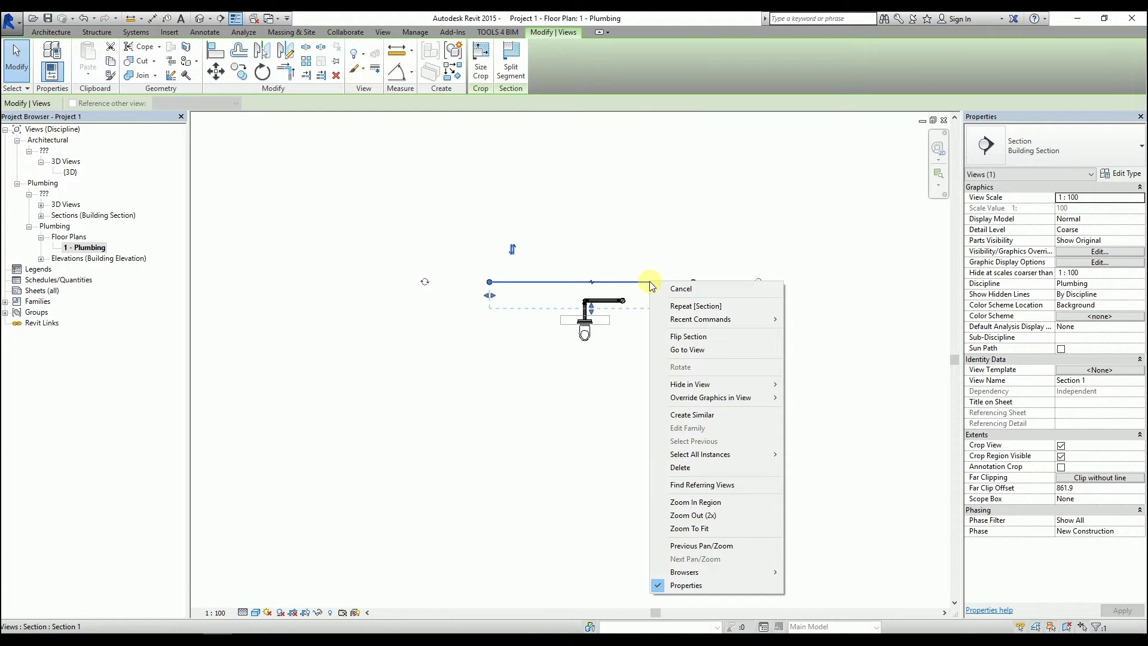
left_click(726, 349)
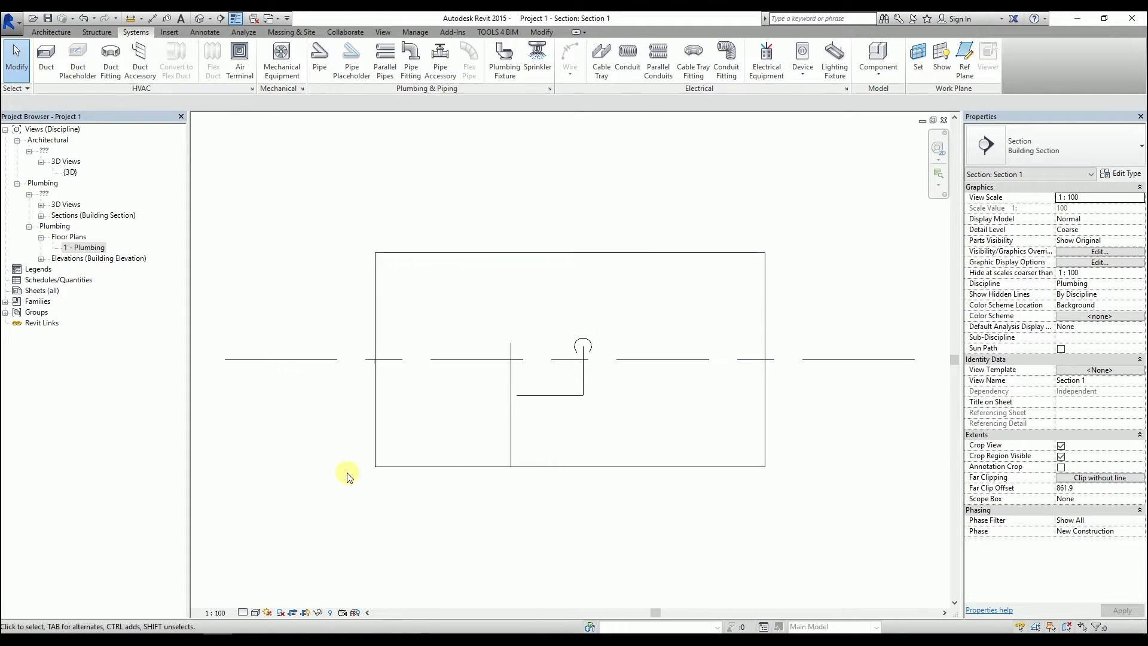
Set Section 1 to Fine detail level and Shaded visual style
left_click(244, 612)
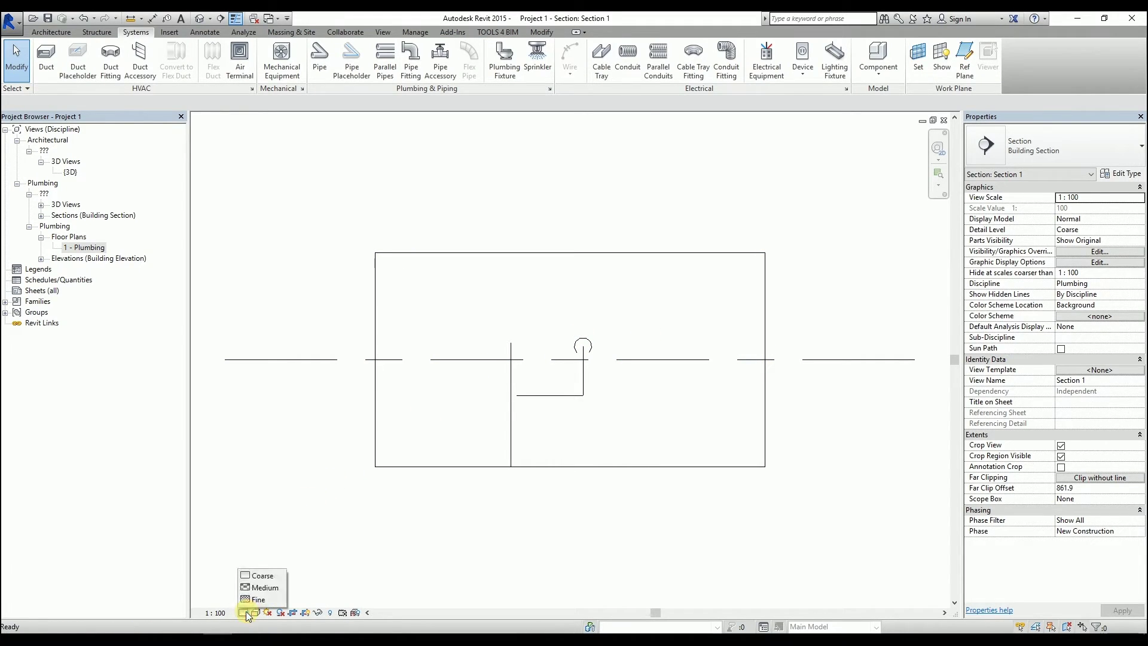
left_click(277, 599)
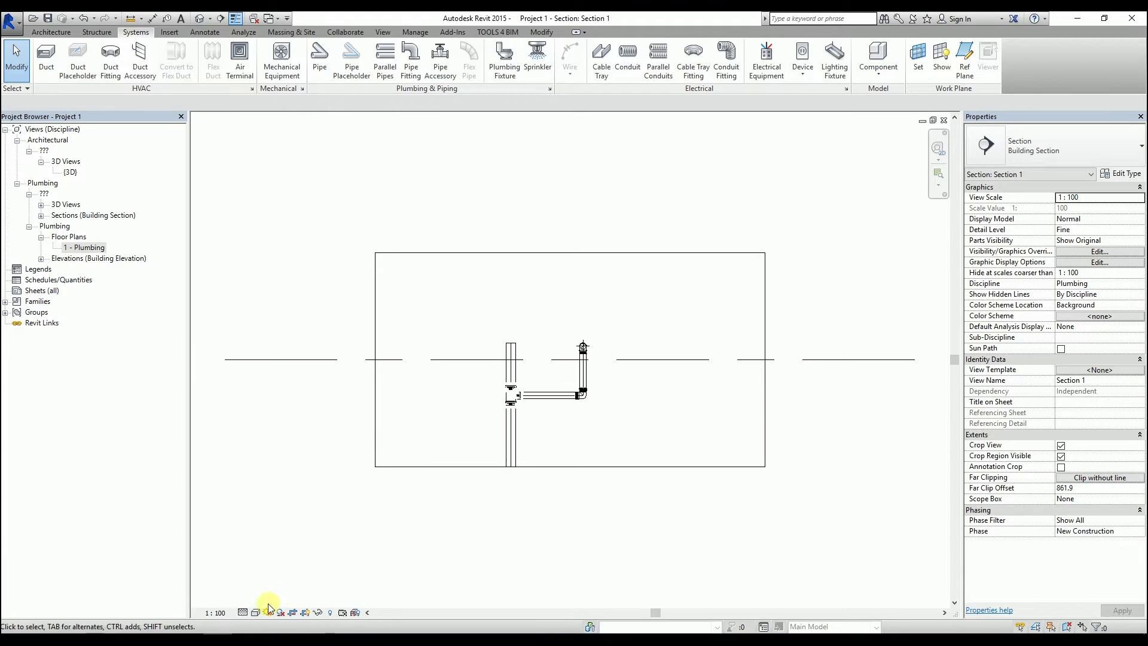
left_click(255, 612)
left_click(274, 563)
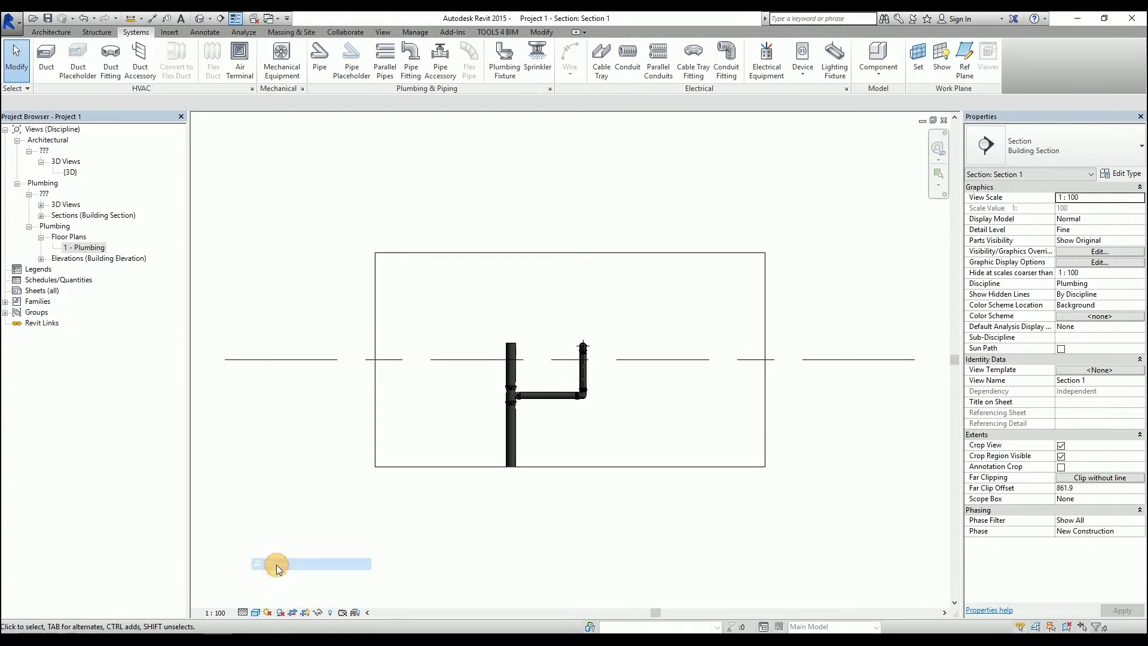
scroll(550, 416, "up", 4)
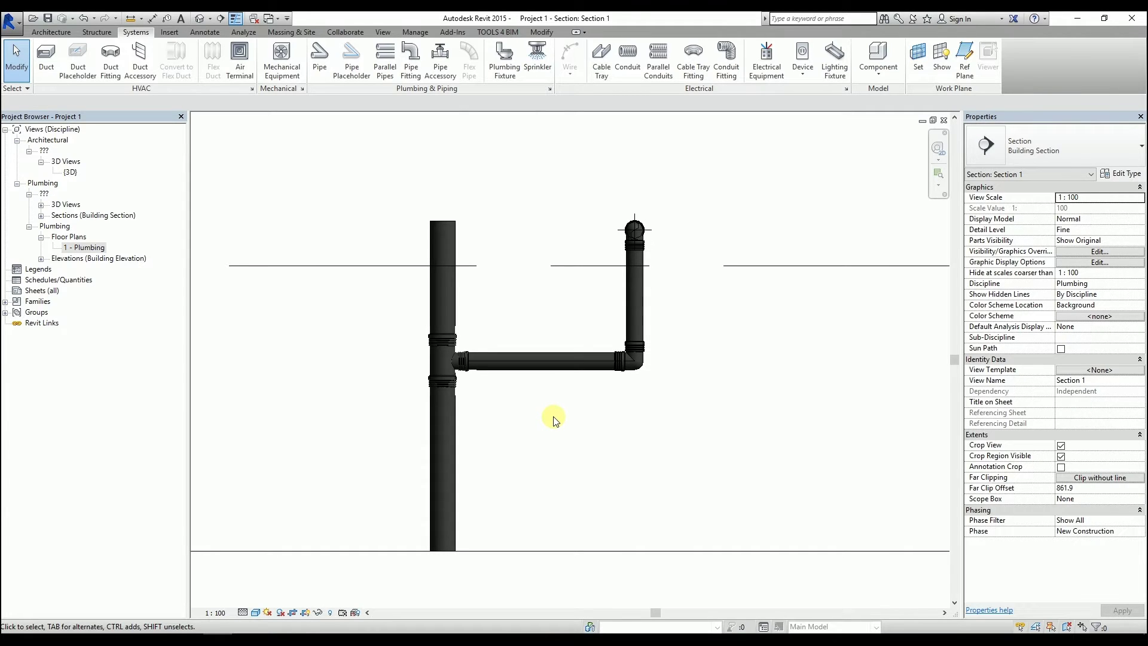
left_click(51, 32)
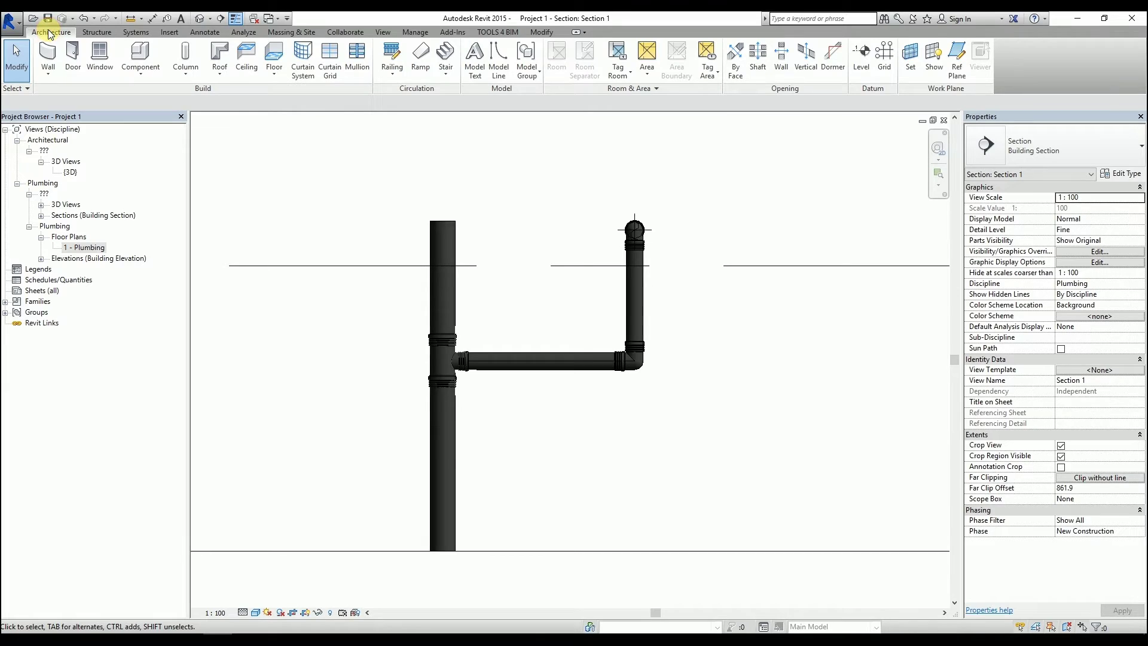
Draw a reference plane tilted to 177° beneath the horizontal branch pipe
left_click(950, 75)
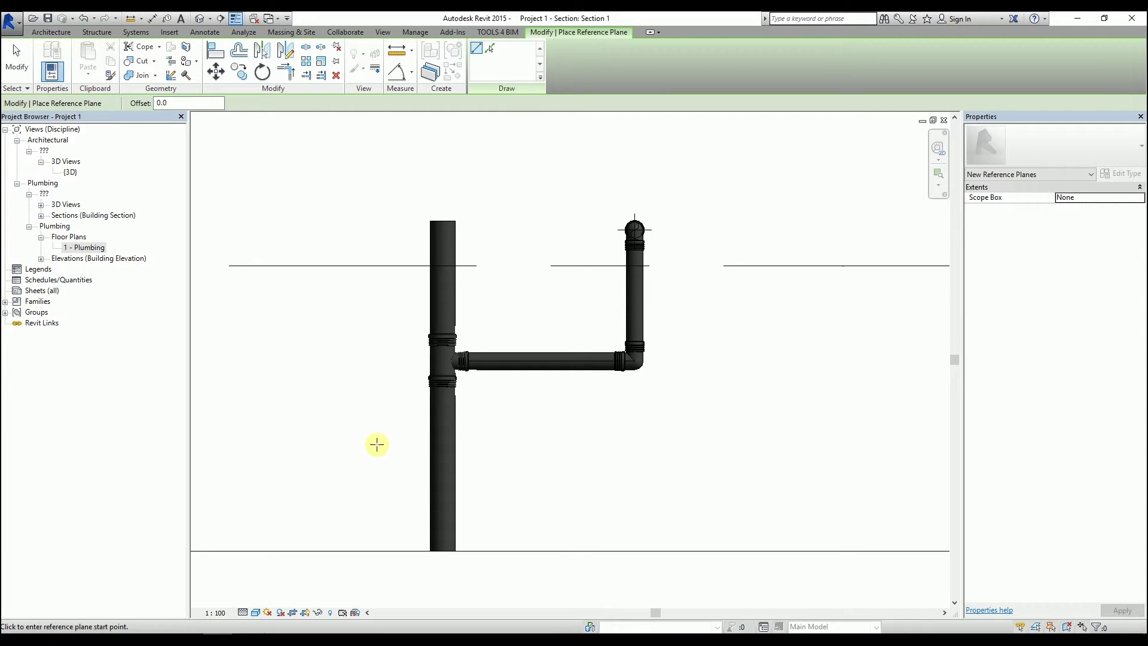
left_click(384, 431)
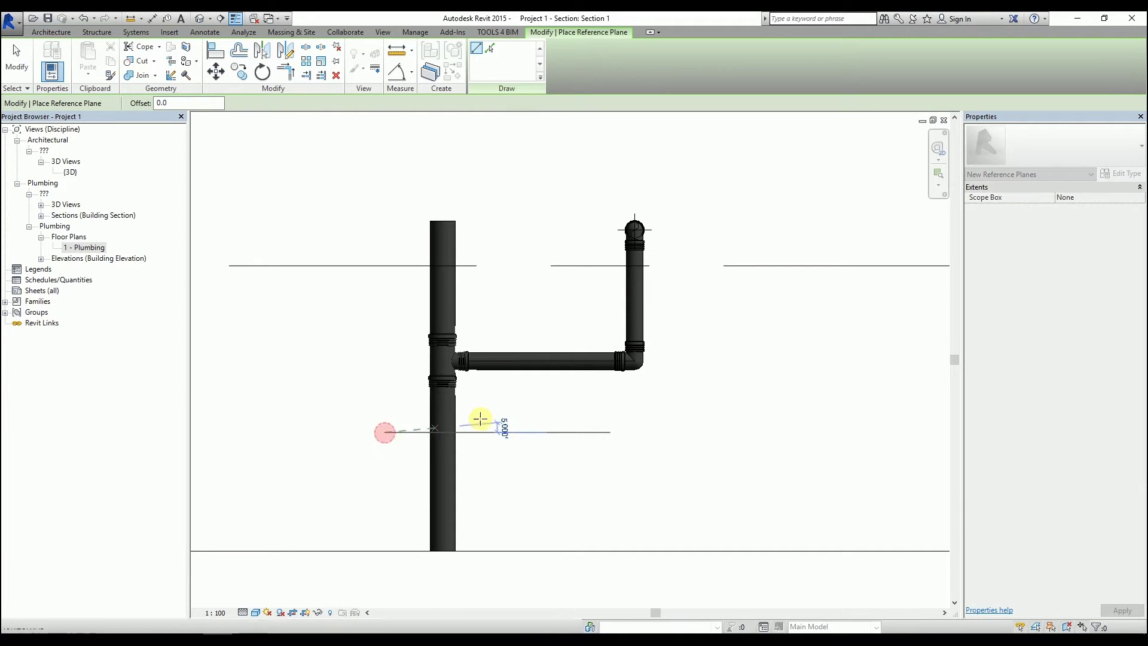
left_click(710, 416)
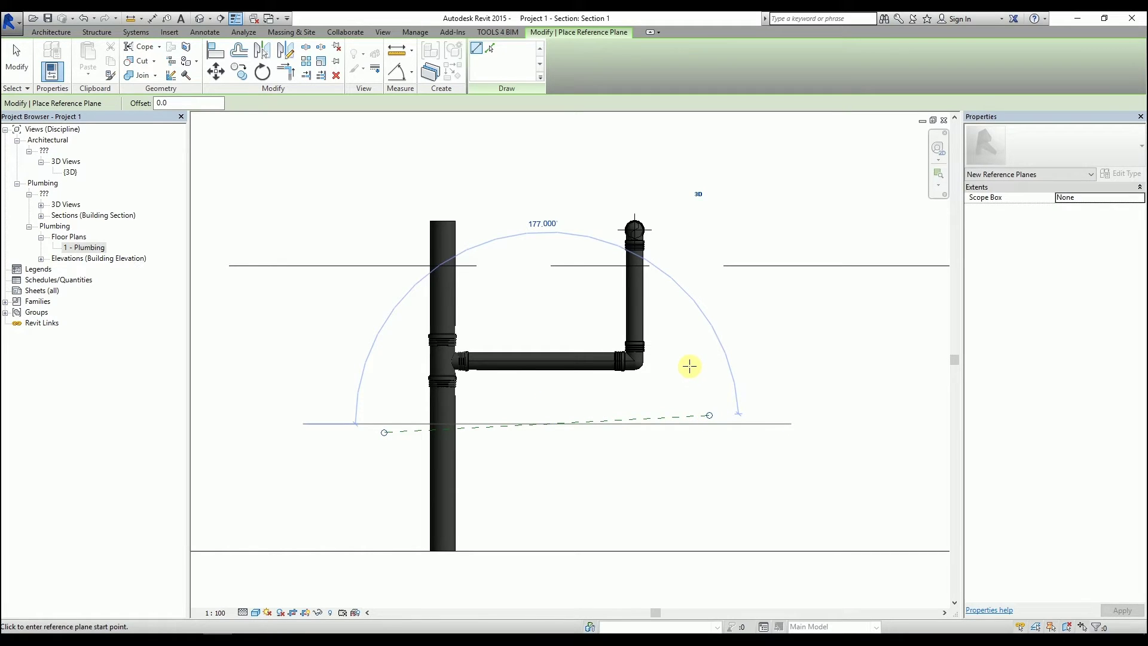
key("Escape")
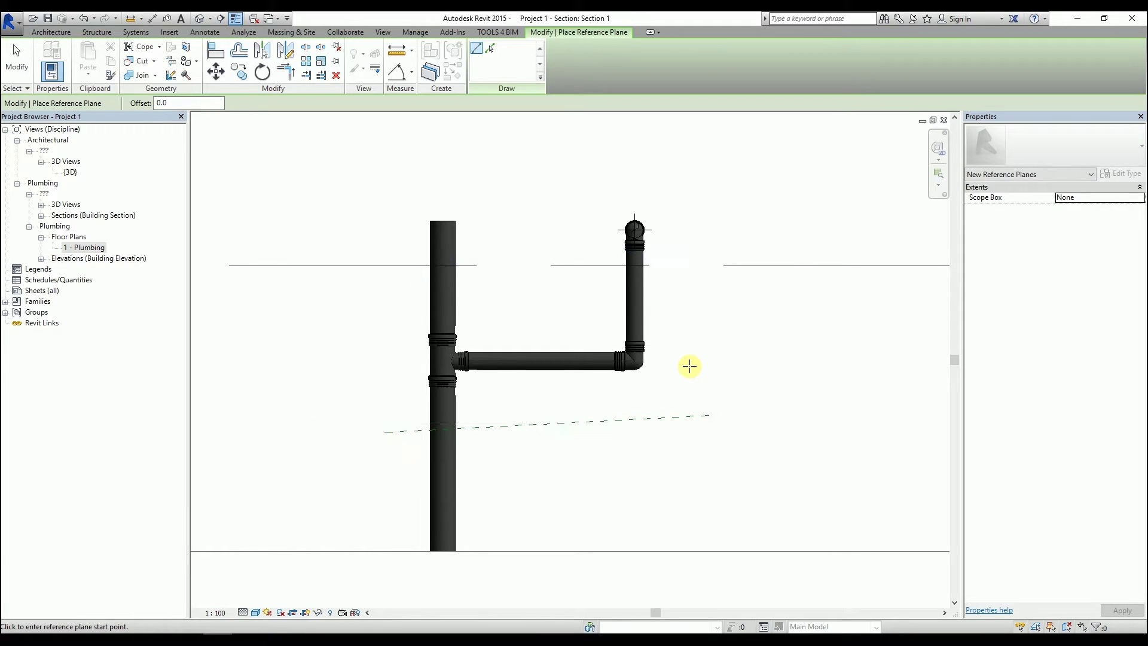
key("Escape")
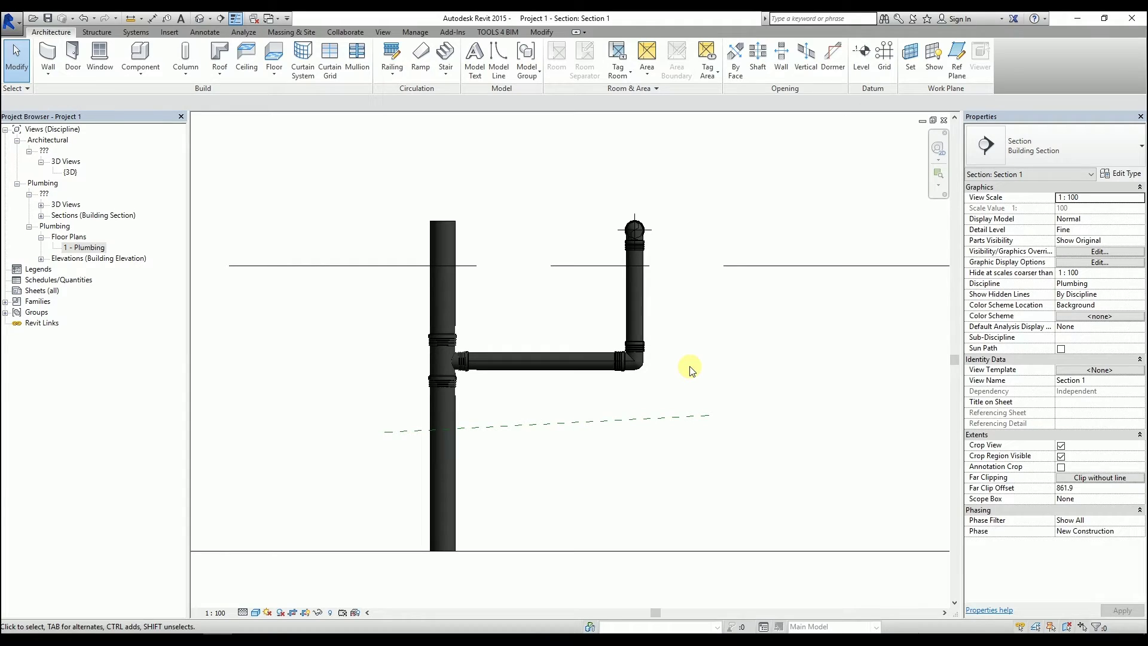
key("a")
key("l")
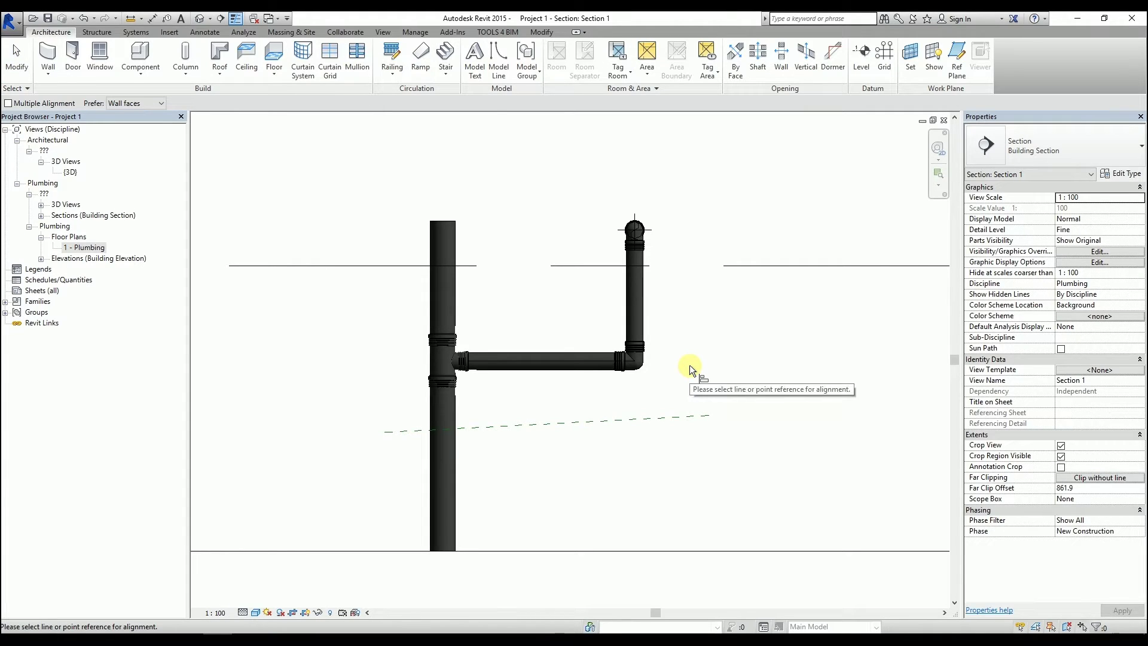
Align the branch pipe to the tilted plane, check its 5.2408% slope, then undo
left_click(559, 422)
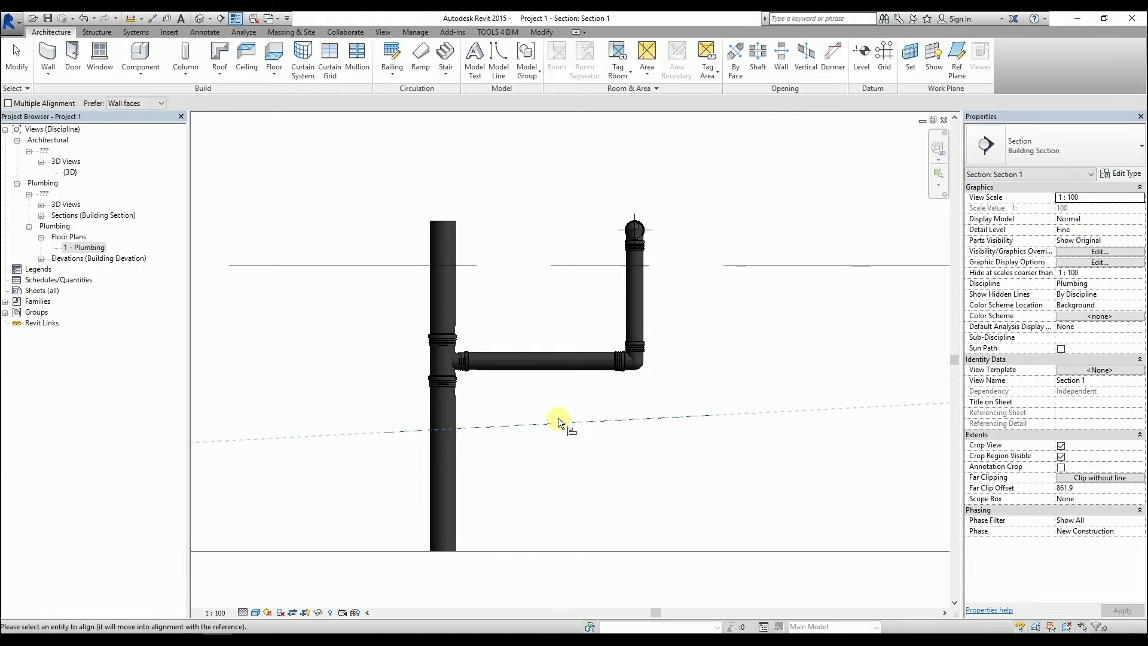
left_click(553, 363)
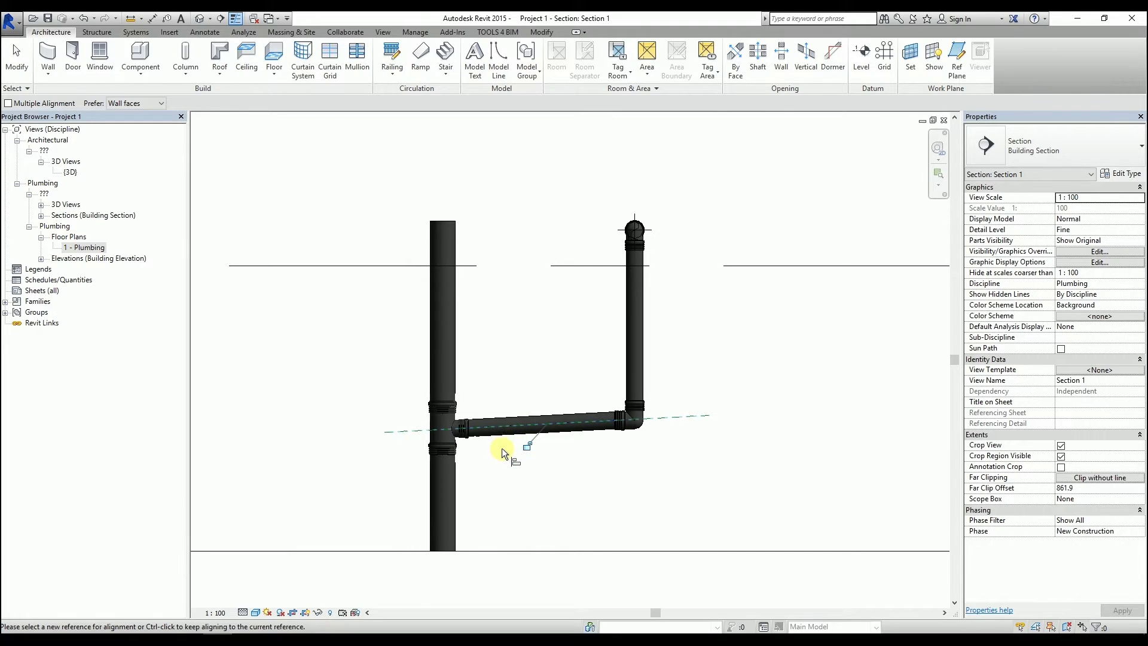
scroll(501, 449, "up", 4)
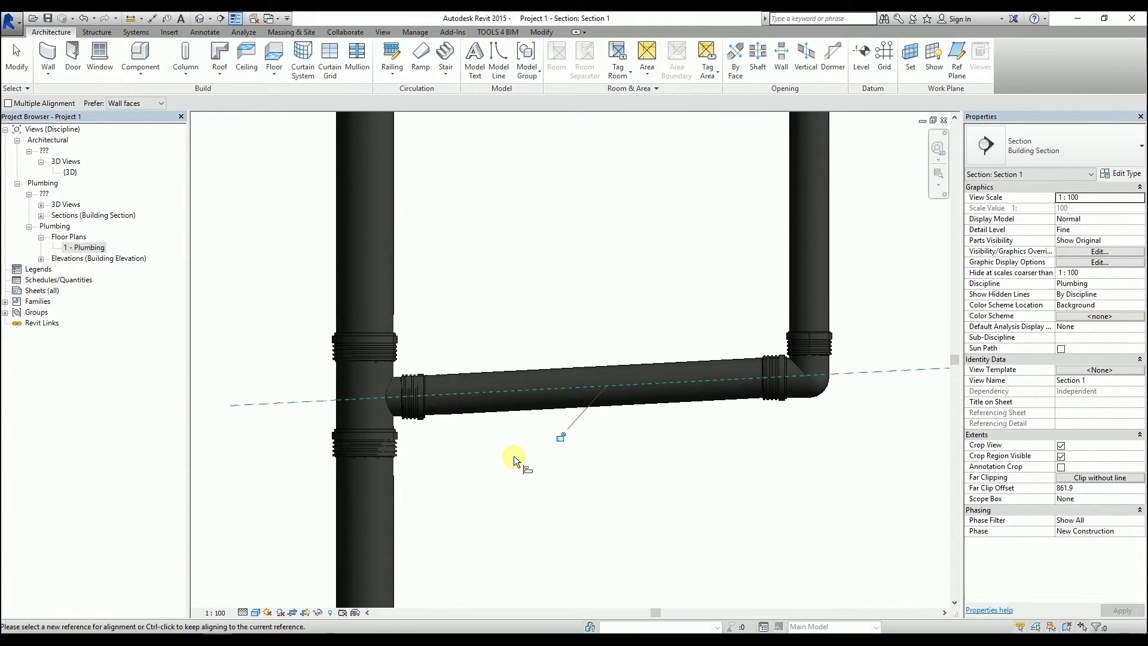
key("Escape")
key("Escape")
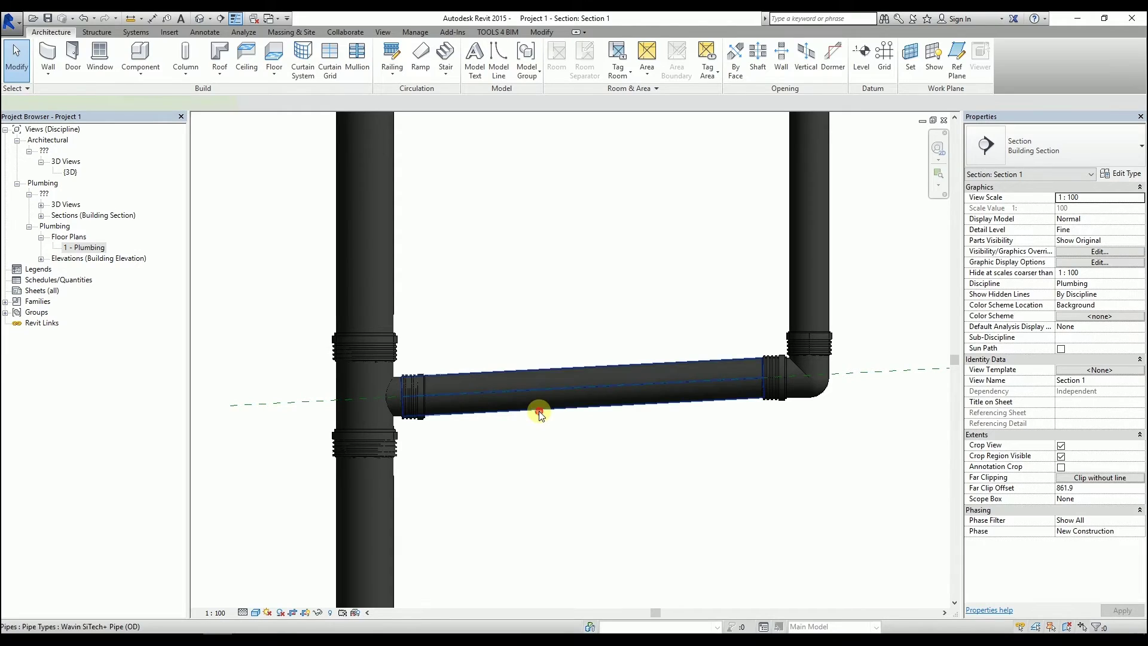
left_click(539, 411)
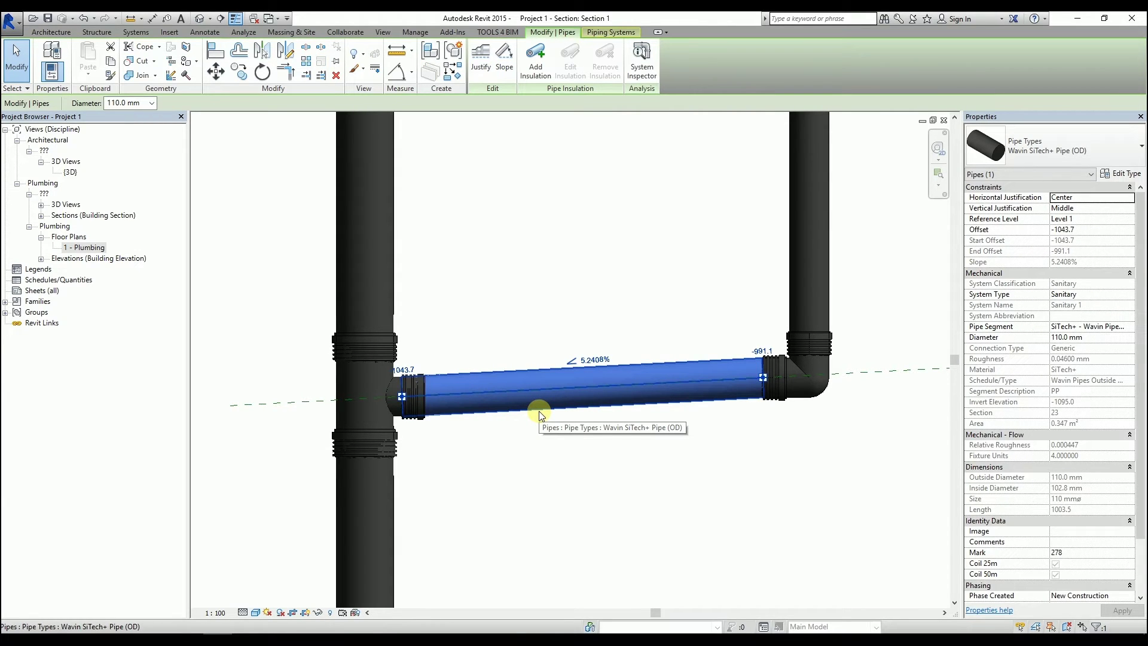
scroll(510, 446, "down", 4)
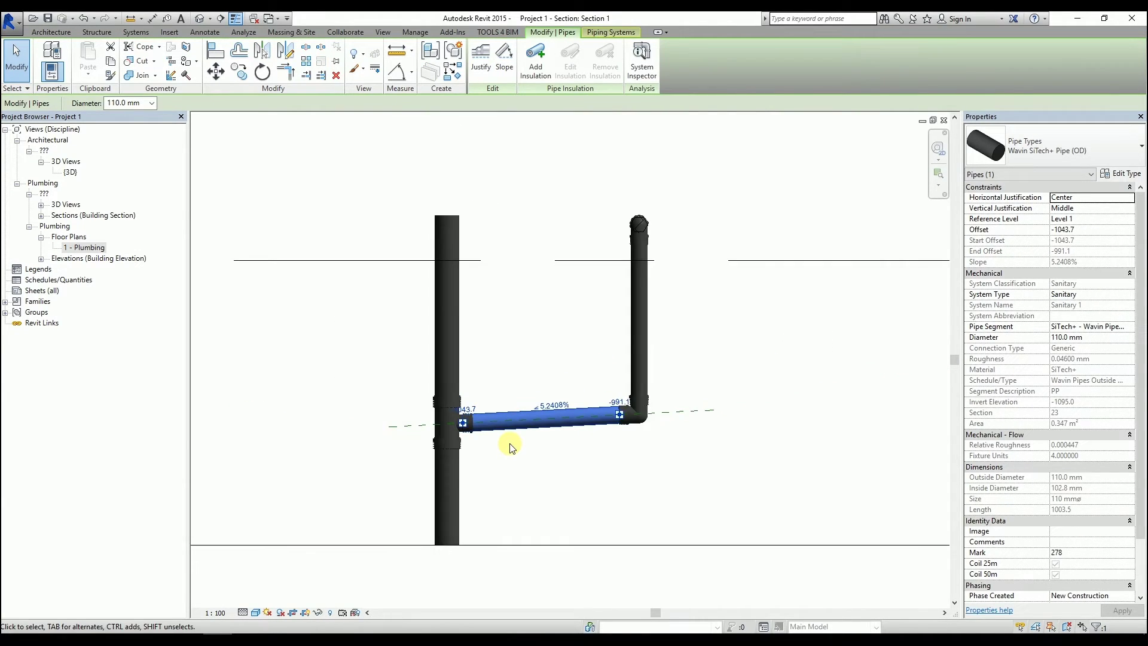
key("ctrl+z")
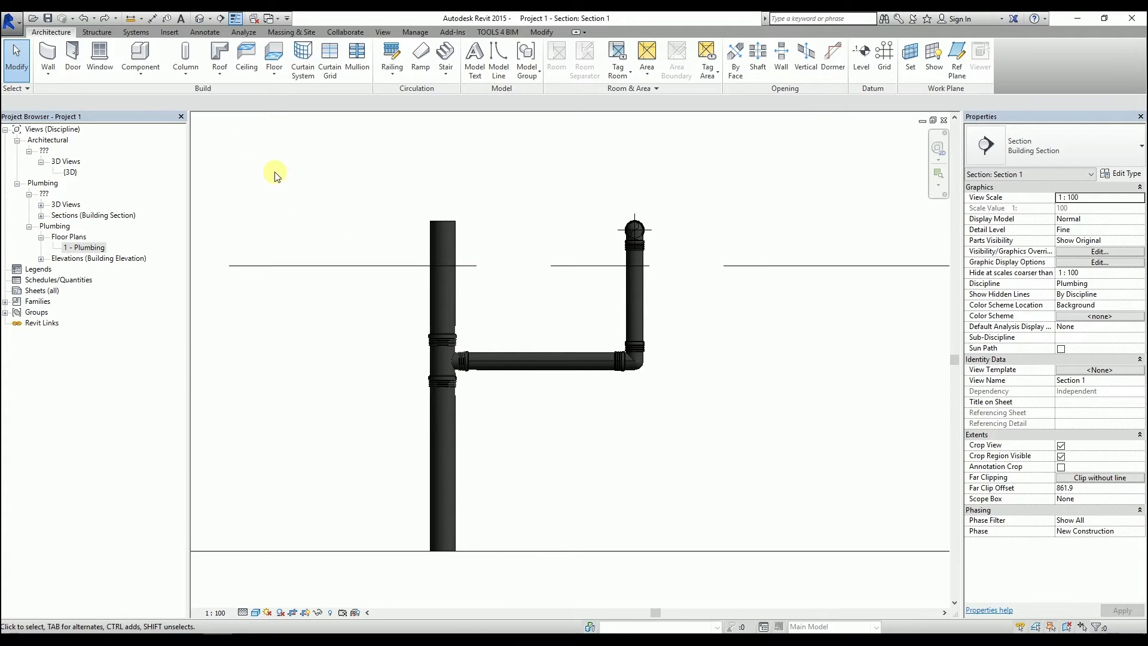
Dimension the 90.00° angle between the vertical stack and the horizontal drain branch
left_click(206, 33)
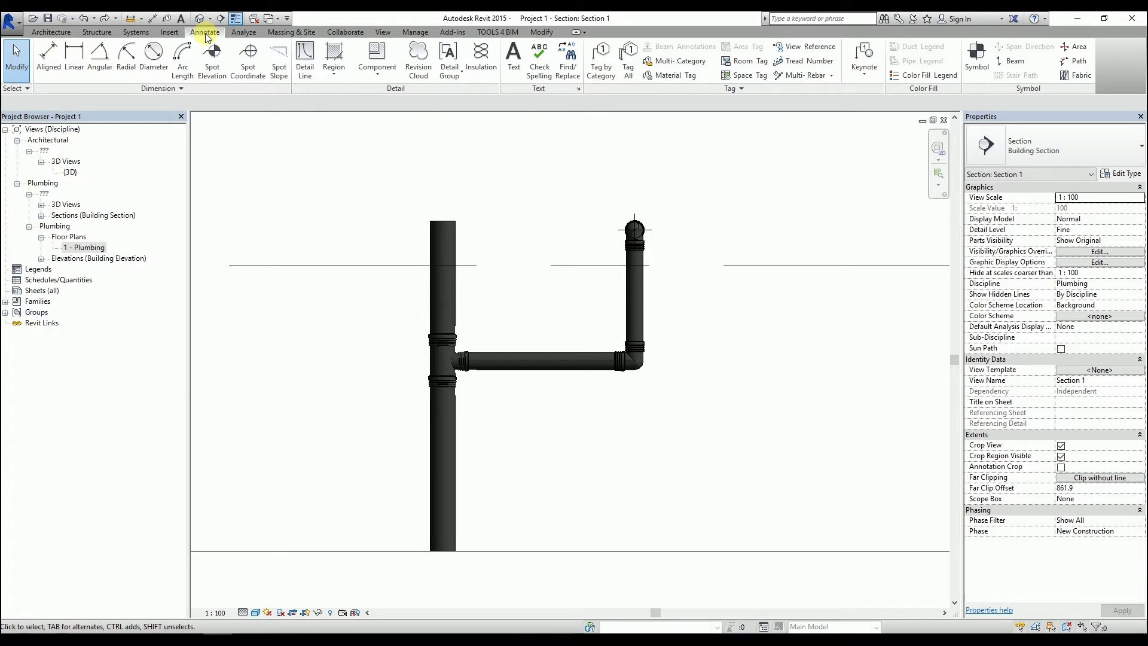
left_click(107, 73)
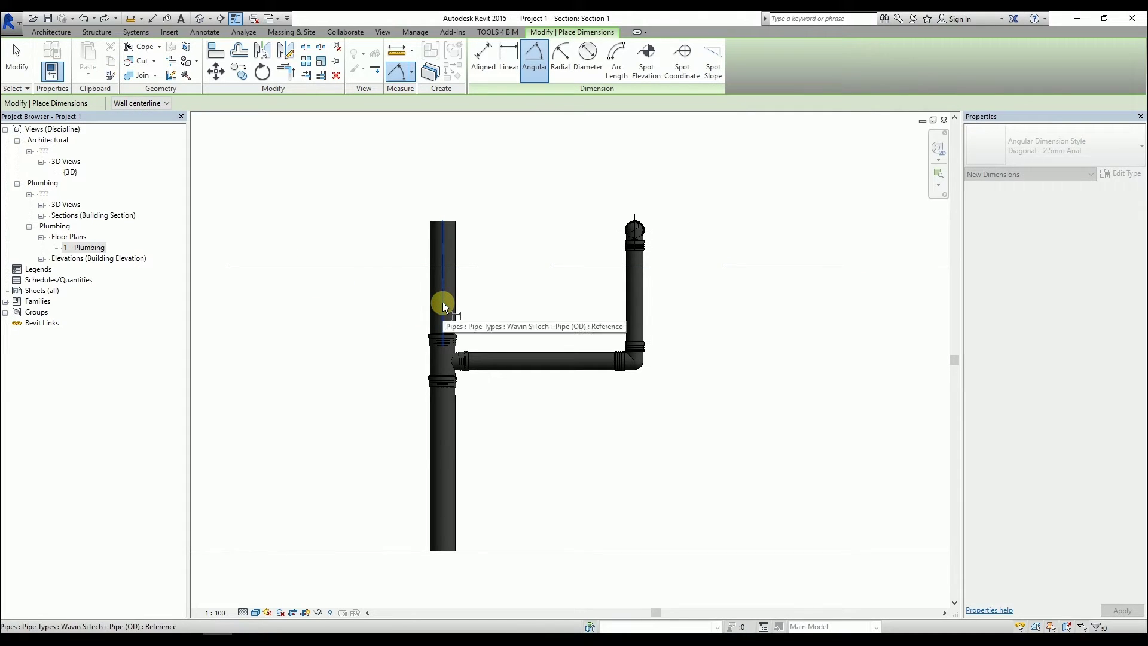
left_click(457, 285)
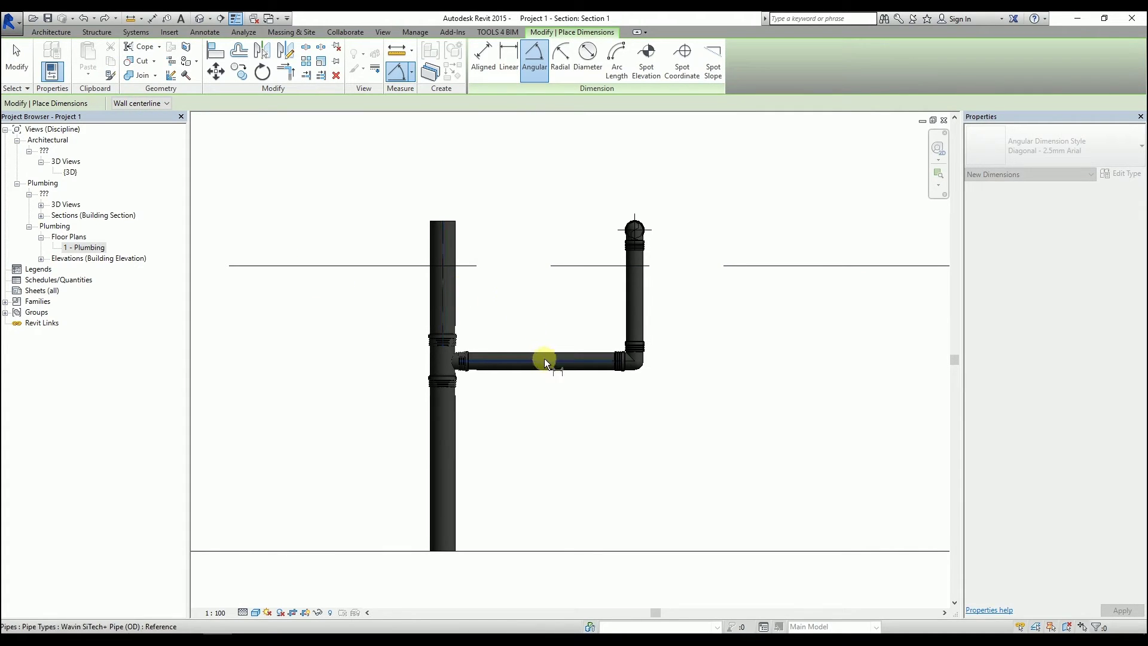
left_click(544, 358)
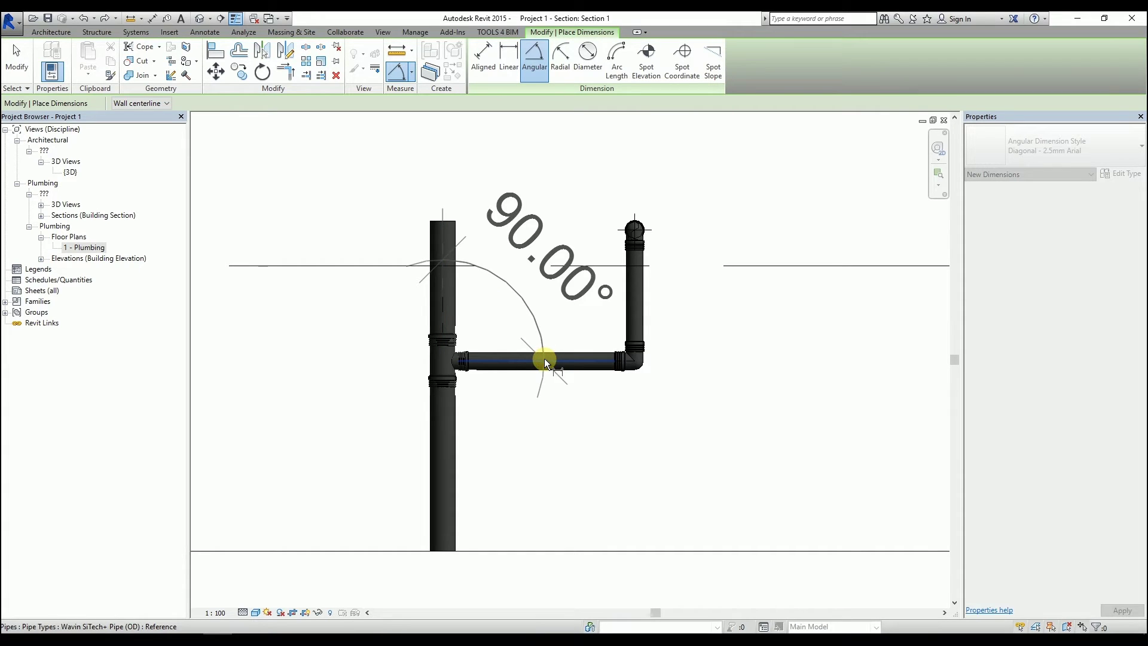
scroll(532, 349, "down", 2)
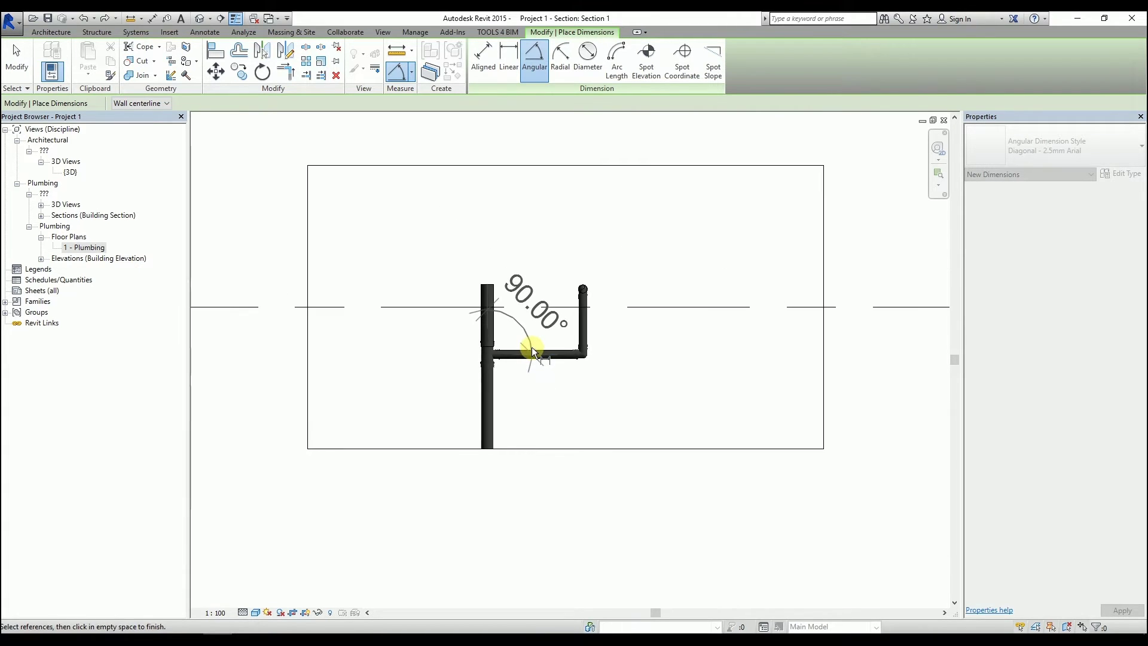
left_click(596, 256)
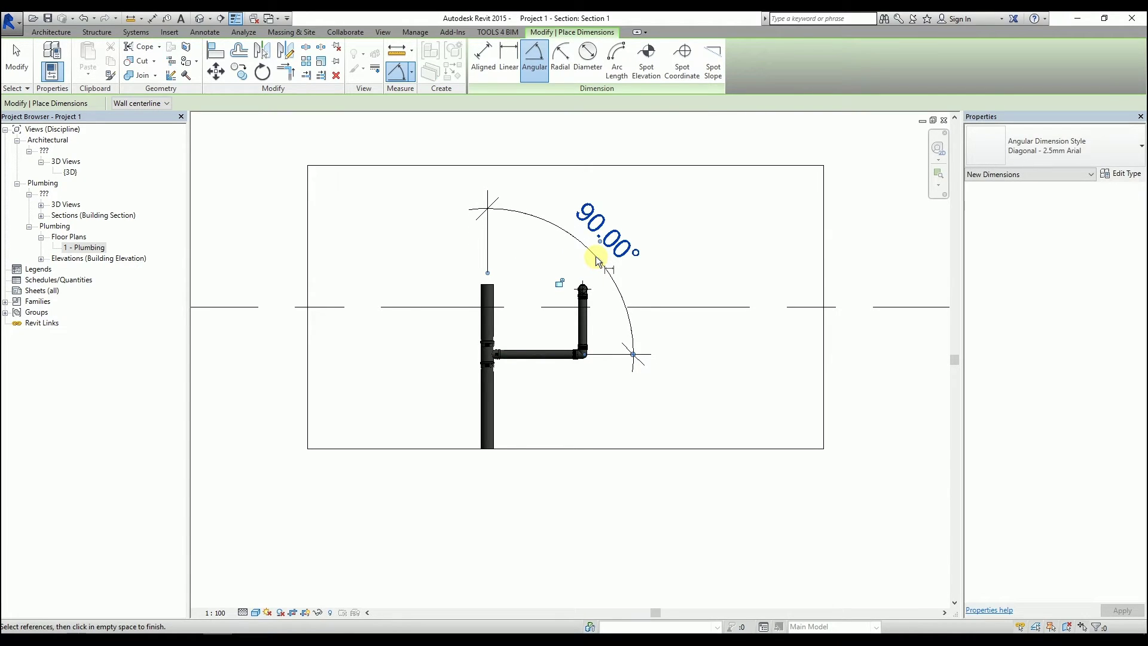
key("Escape")
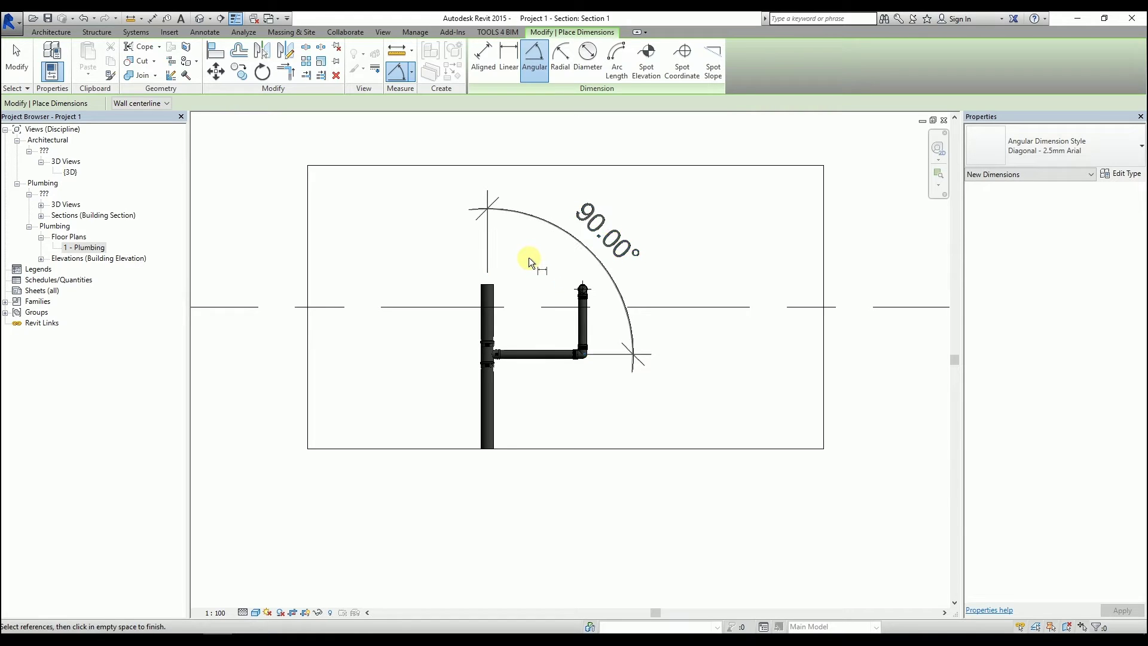
key("Escape")
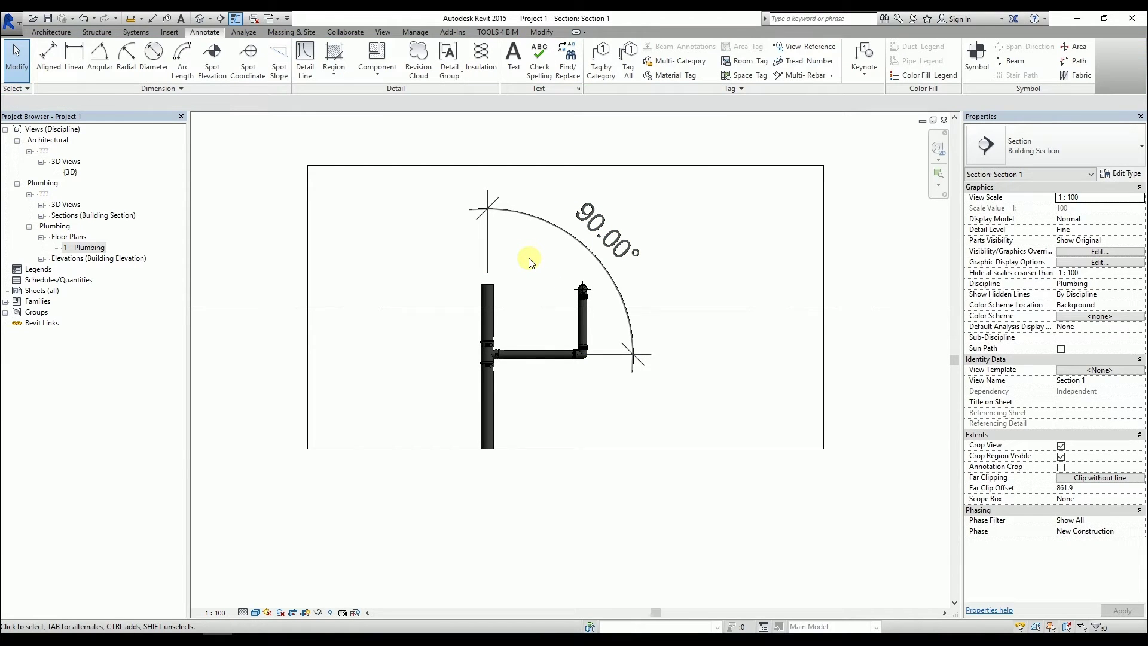
left_click(525, 346)
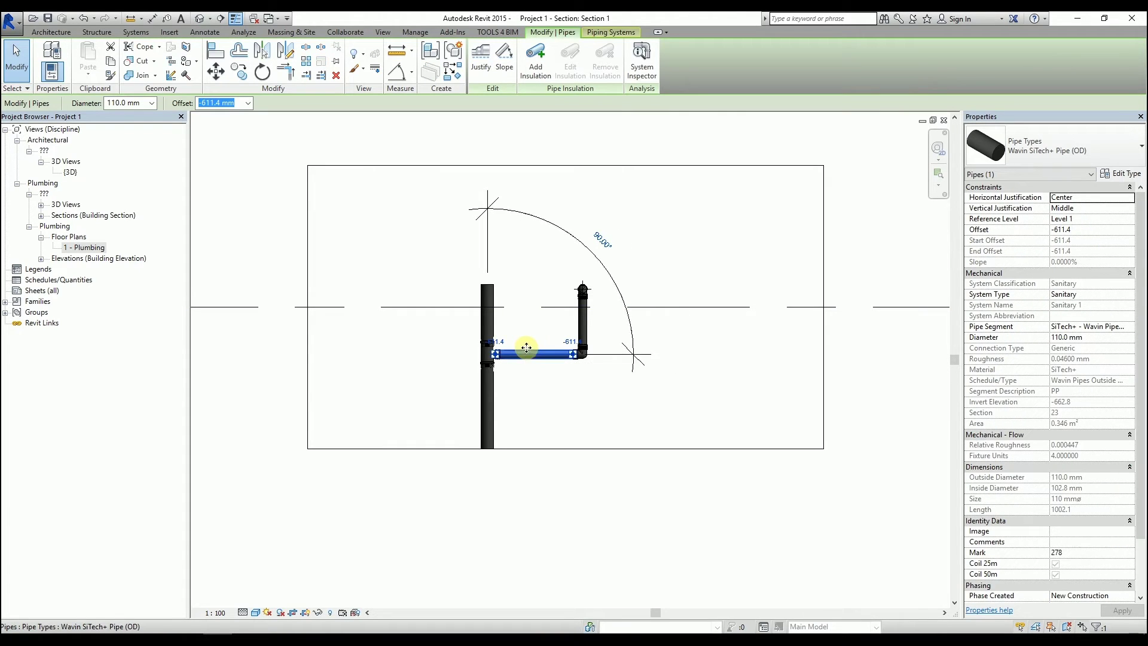
left_click(603, 245)
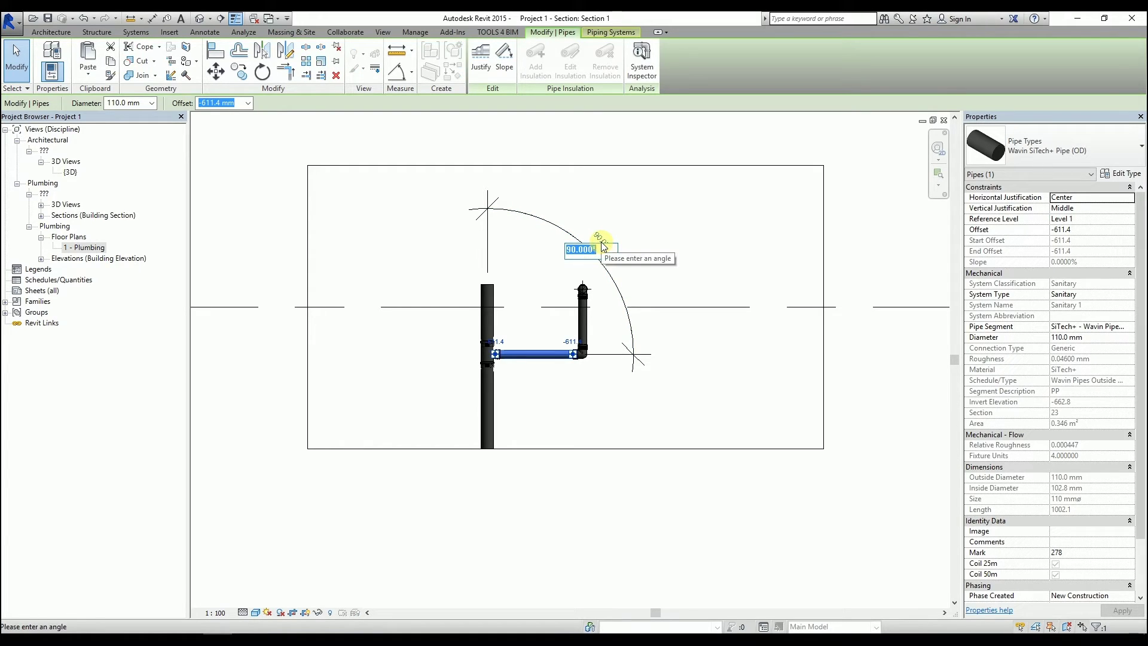
type("88")
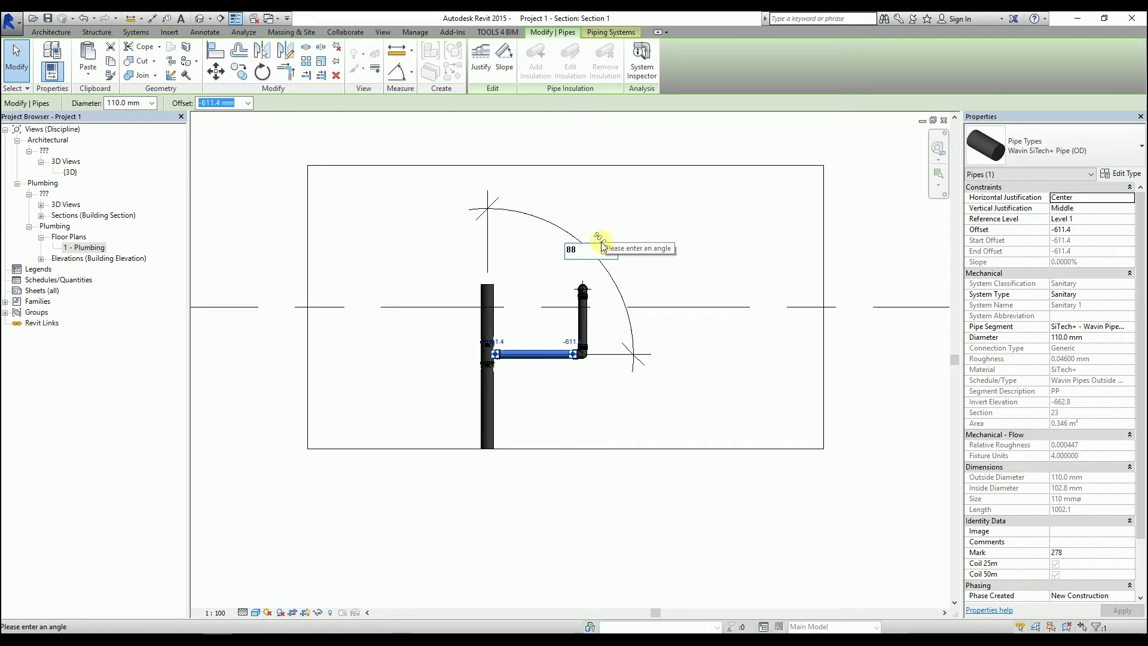
key("Return")
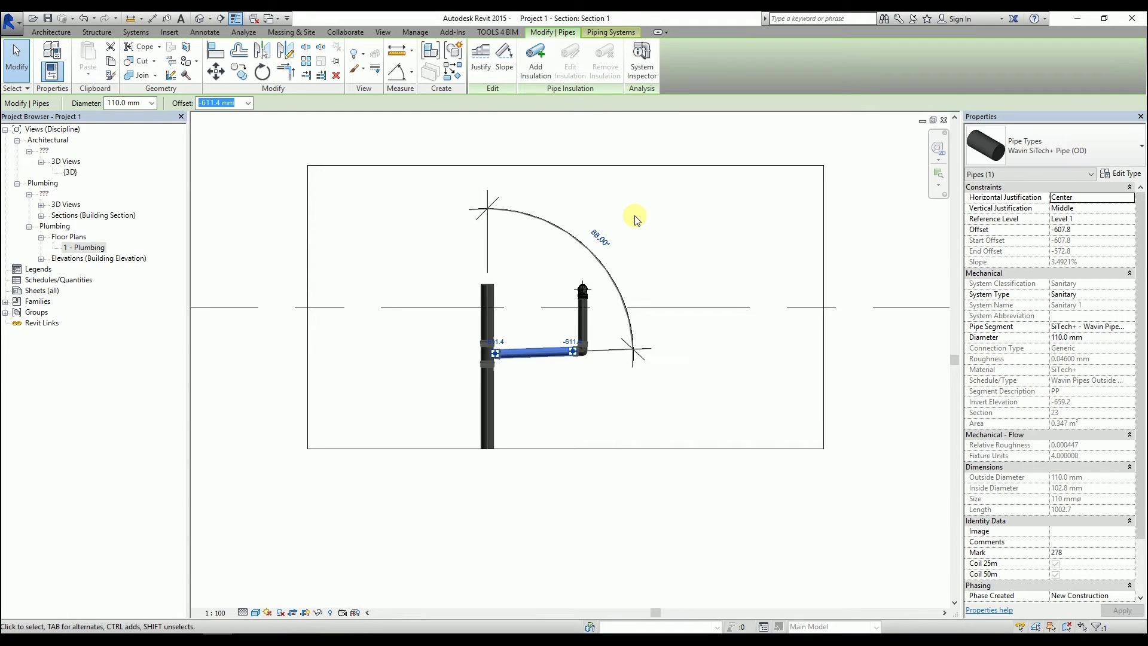
left_click(535, 372)
scroll(536, 371, "up", 5)
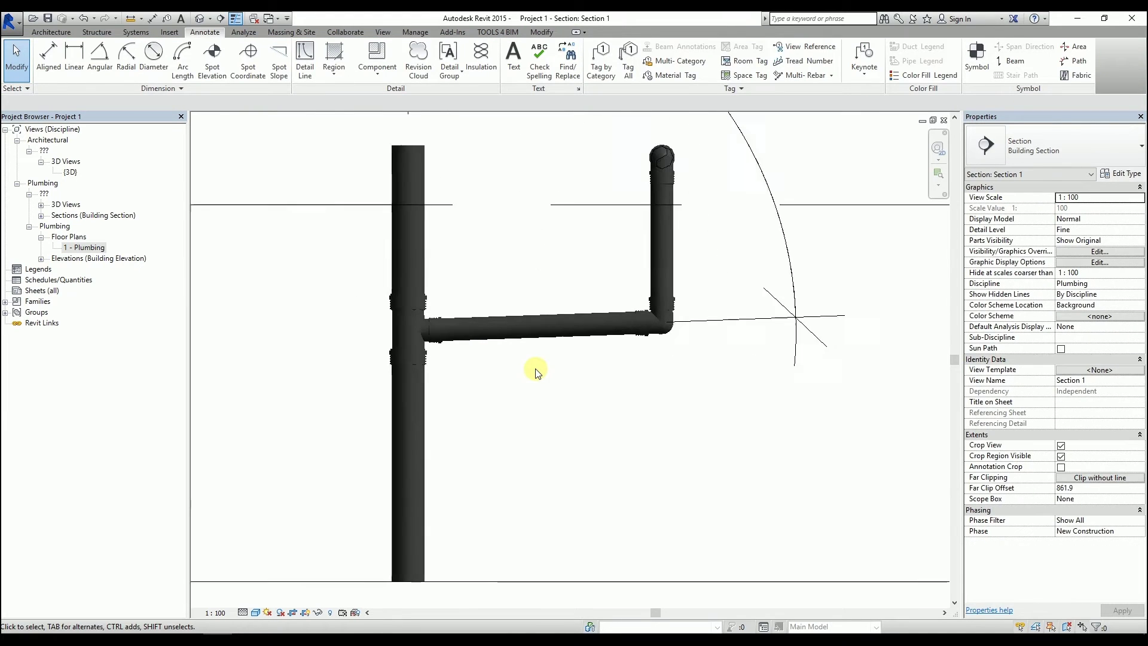
left_click(538, 334)
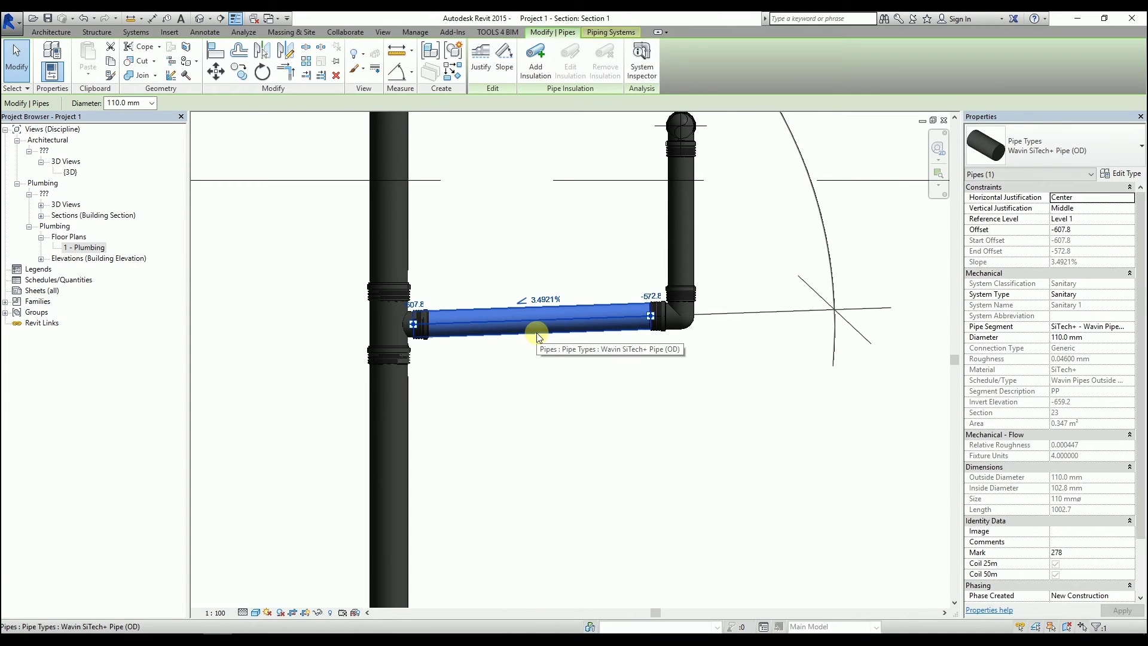
scroll(472, 428, "down", 3)
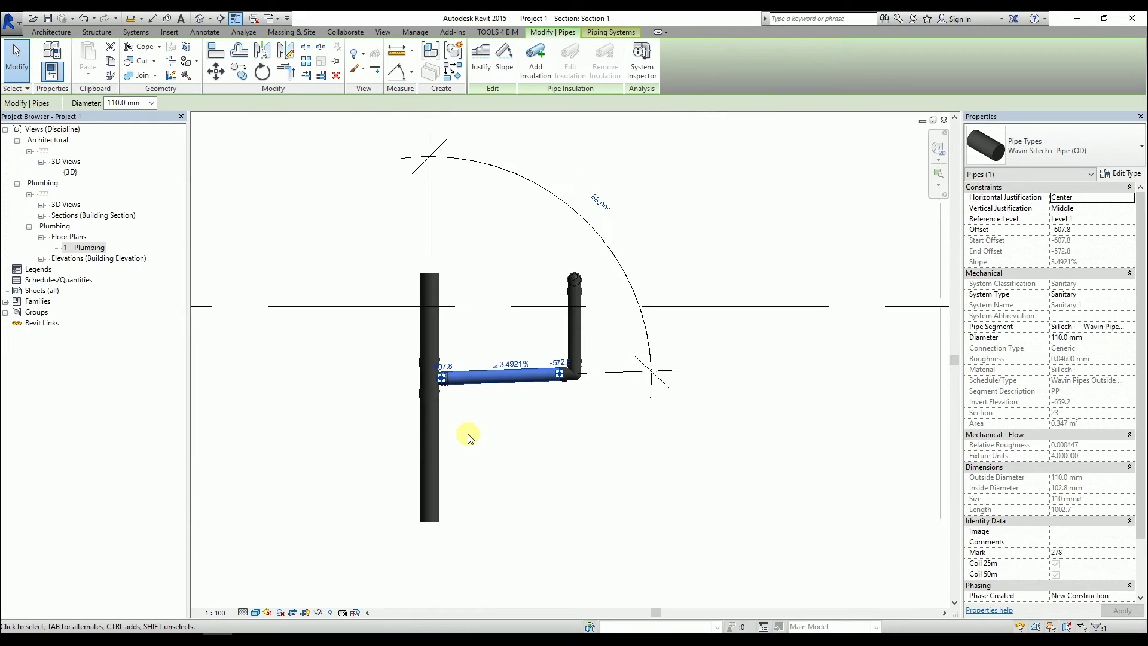
left_click(468, 438)
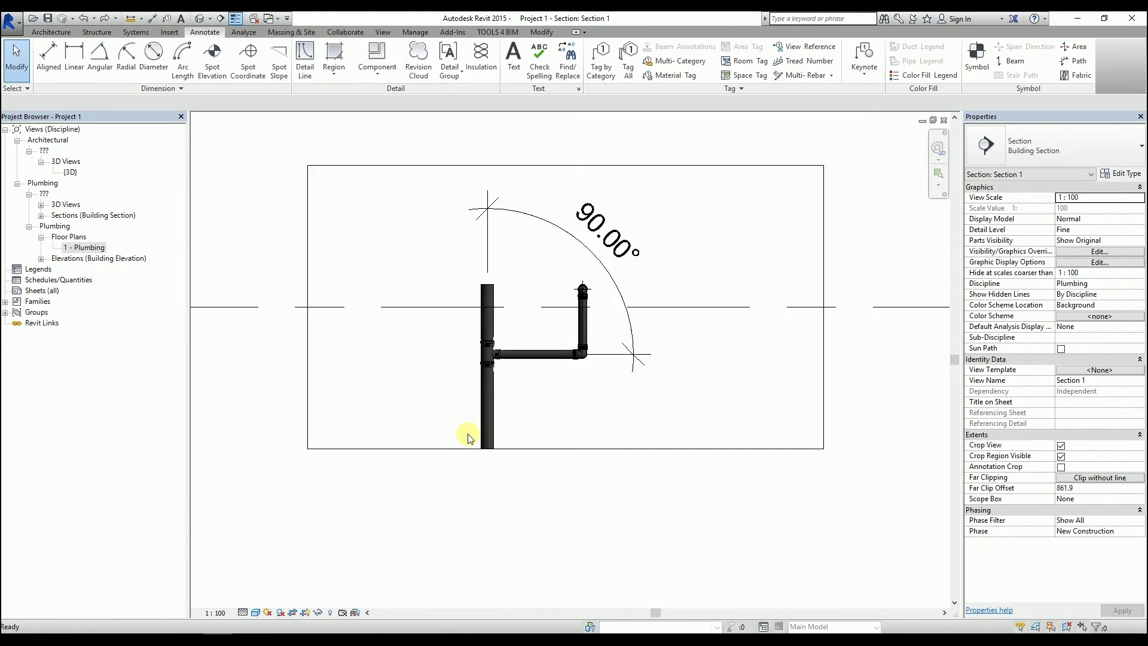
scroll(468, 439, "up", 2)
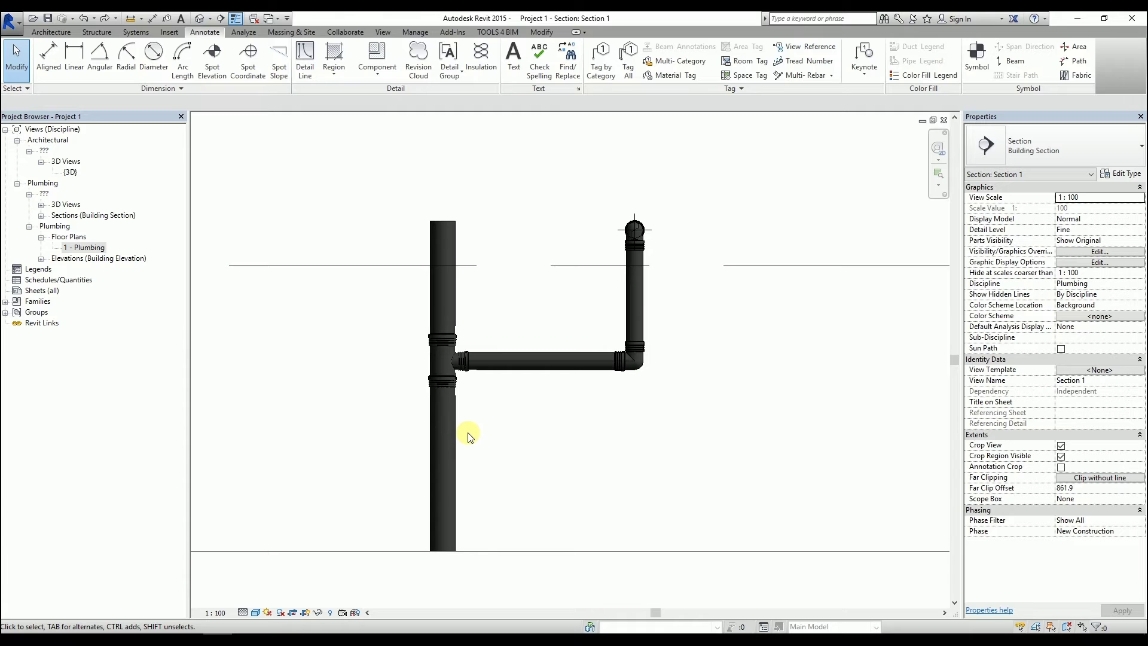
Select the horizontal branch pipe and set the rotation centre at its tee end
left_click(504, 371)
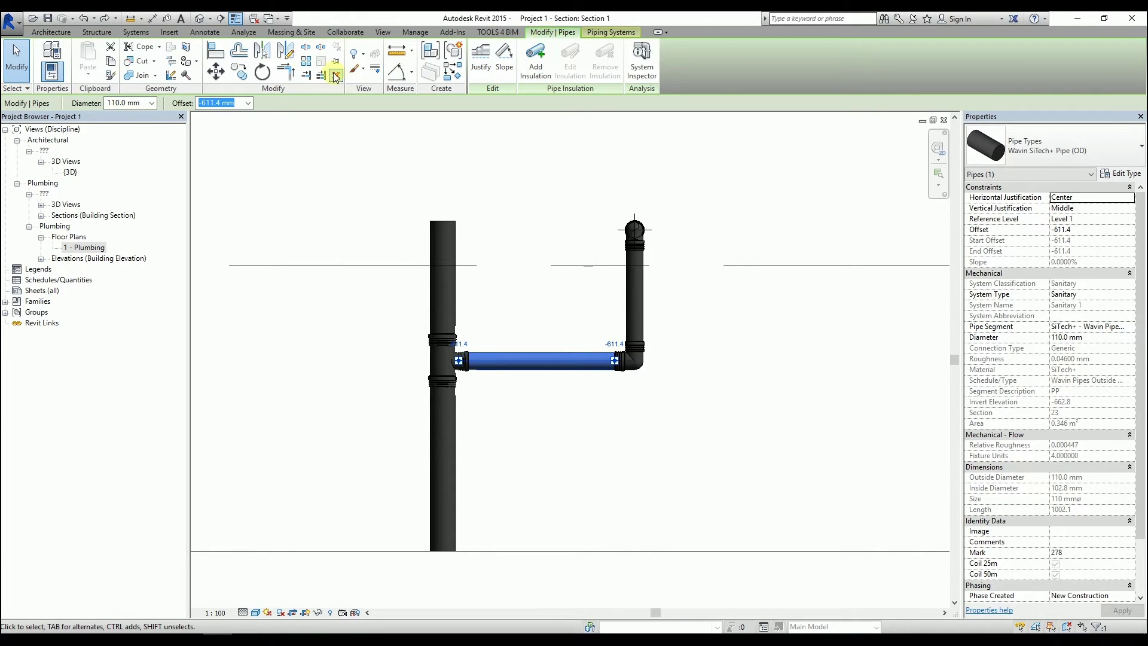
left_click(266, 73)
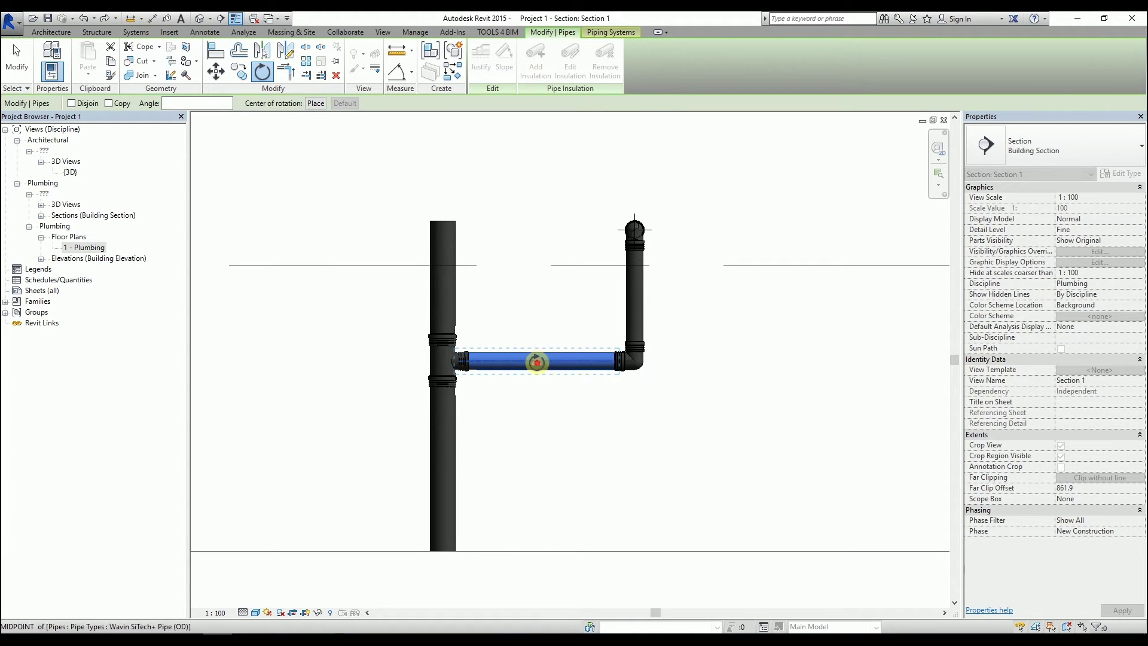
left_click_drag(537, 362, 451, 362)
scroll(451, 361, "up", 4)
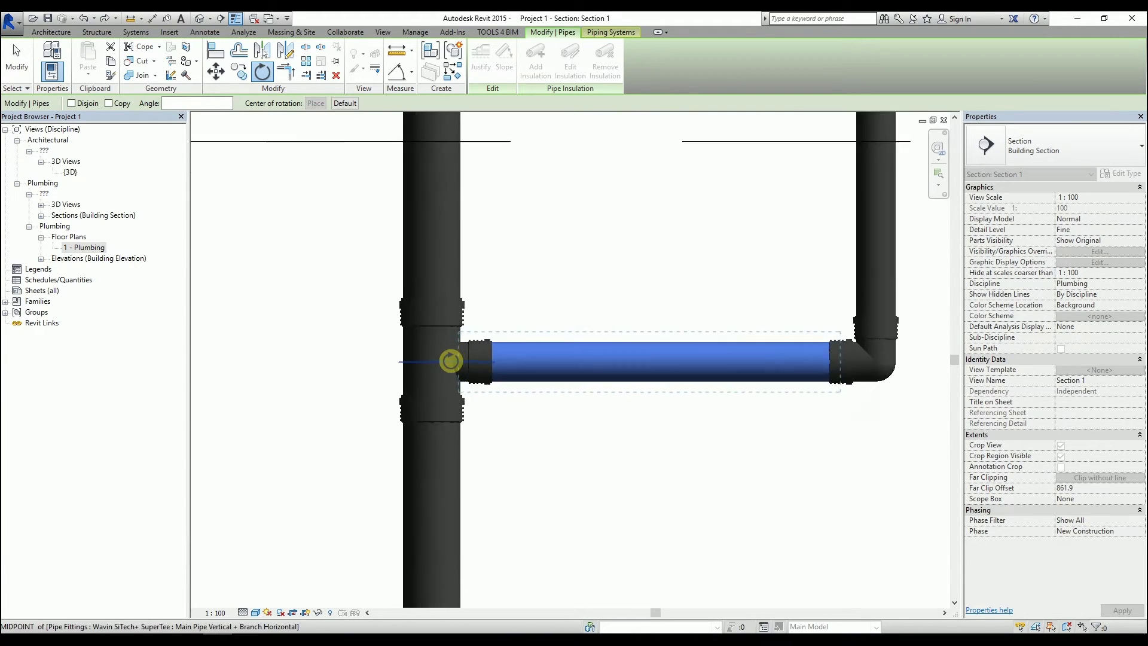
scroll(451, 361, "up", 2)
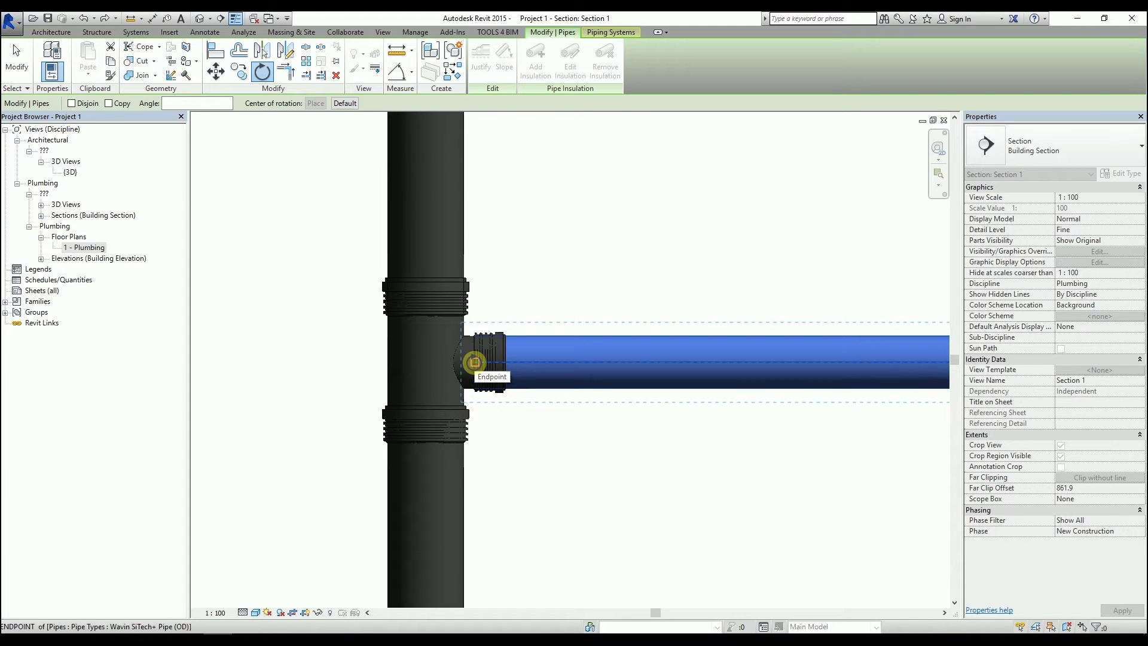
left_click(474, 361)
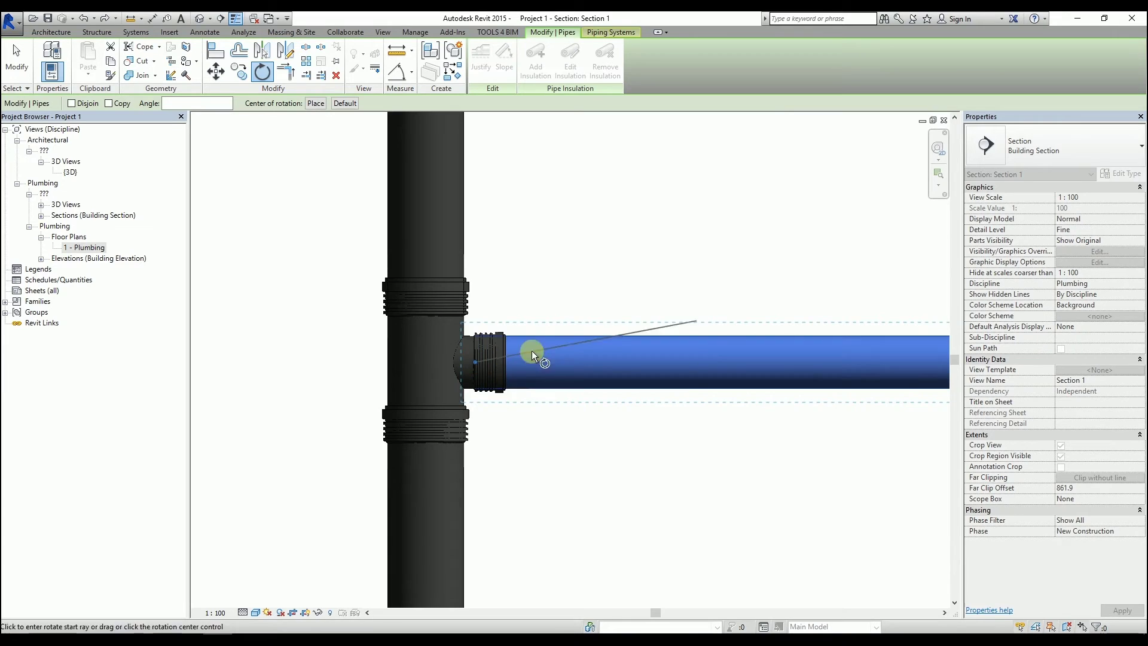
Rotate the pipe 2° from a start ray along it, giving a 3.4921% slope
scroll(658, 262, "down", 3)
middle_click_drag(659, 261, 451, 332)
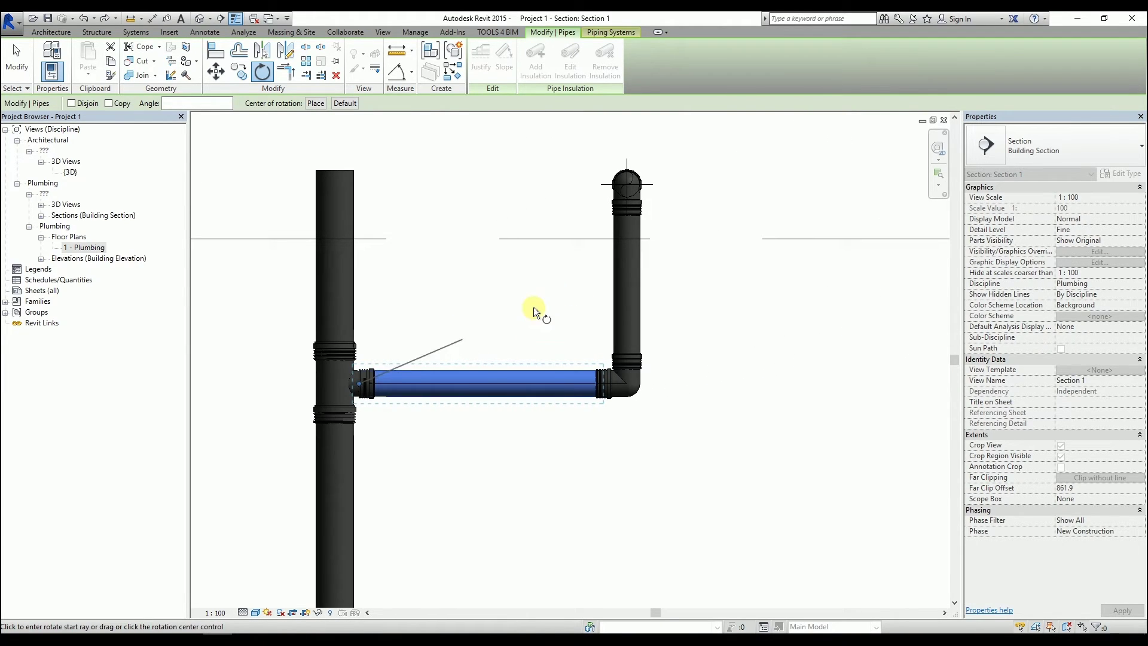
left_click(546, 331)
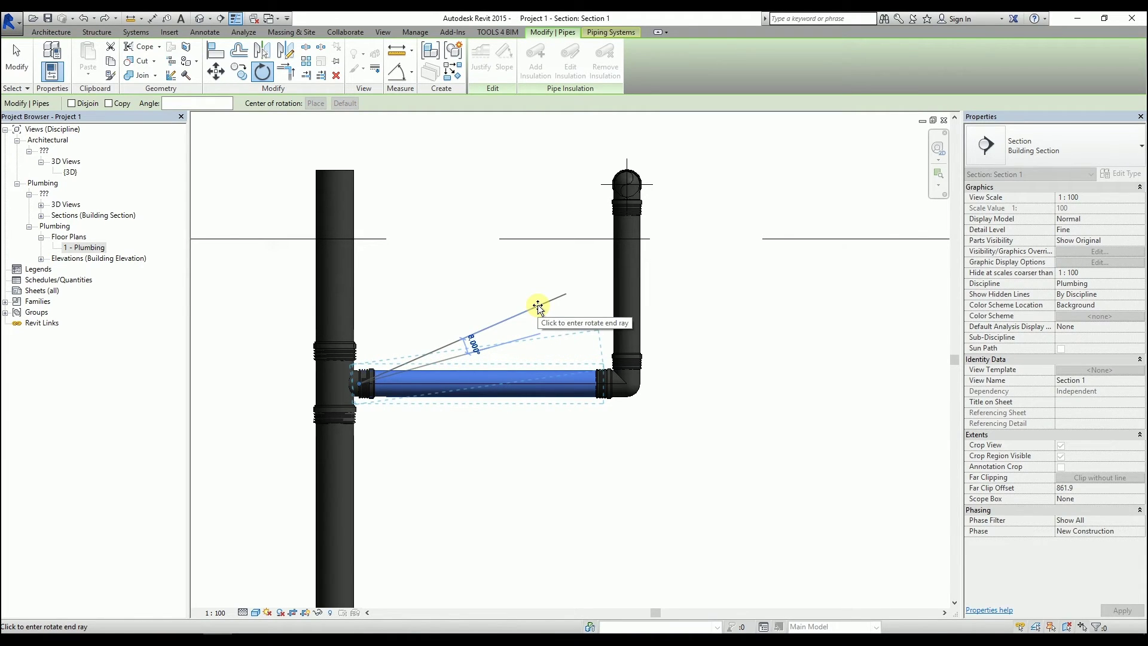
type("2")
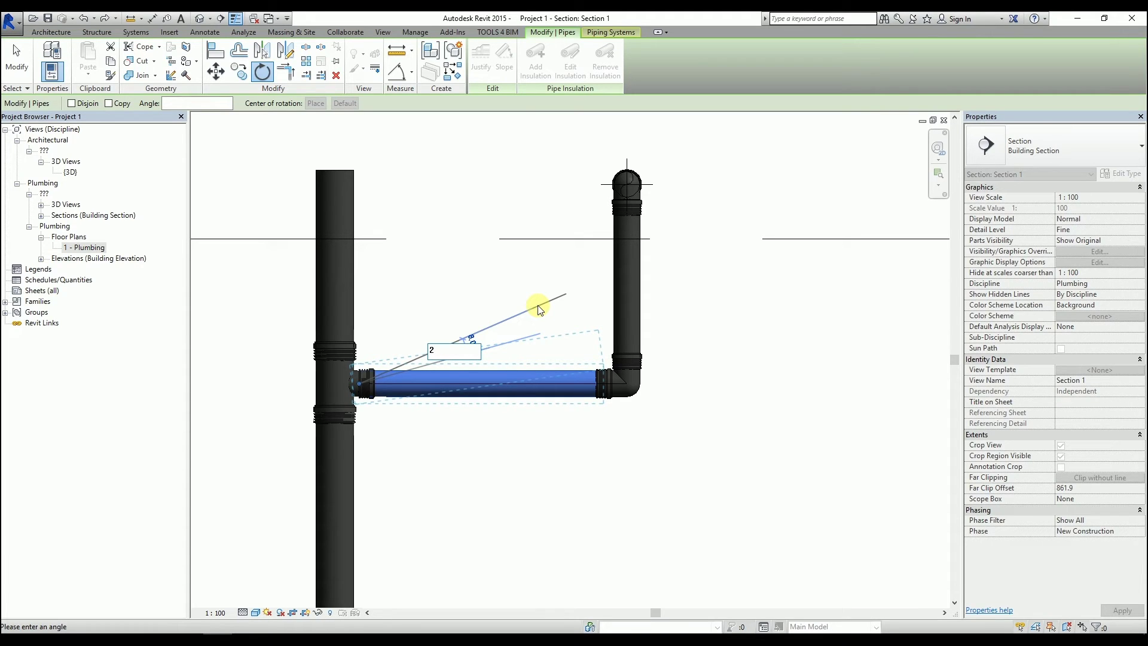
key("Return")
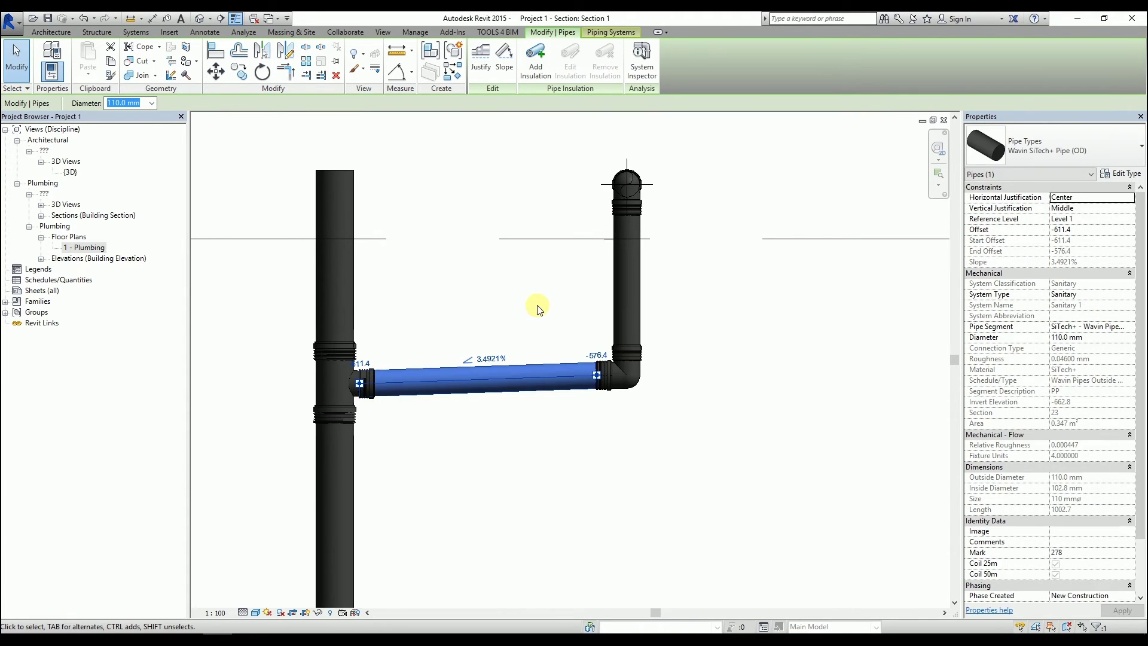
Deselect the sloped pipe and open Project Units from the Manage tab
left_click(464, 336)
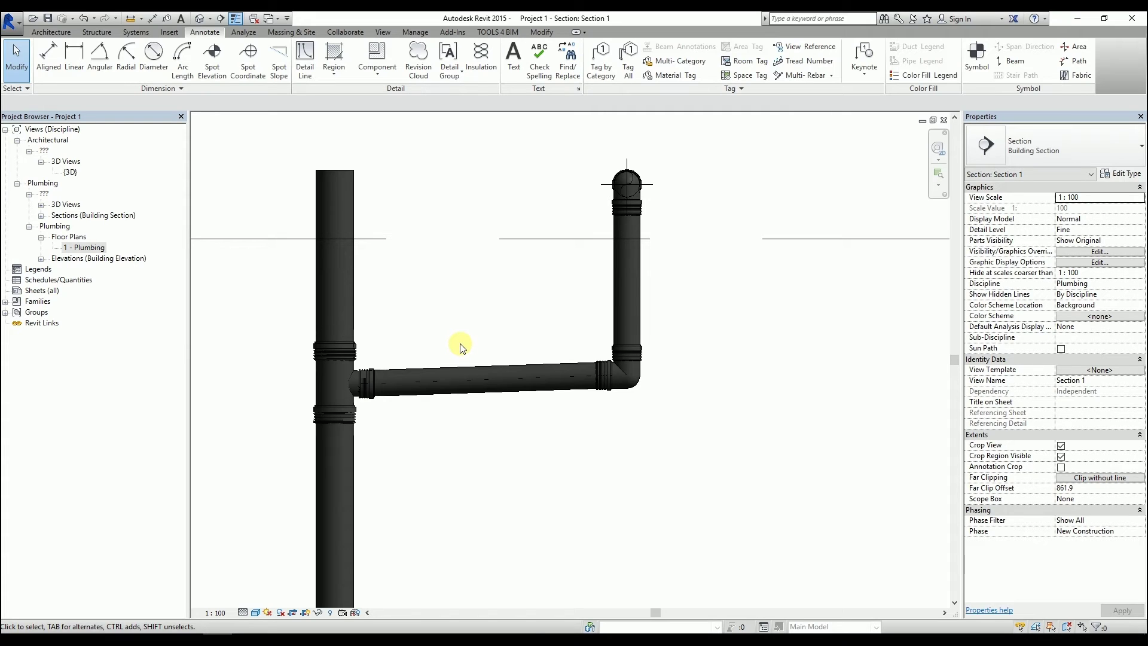
left_click(417, 34)
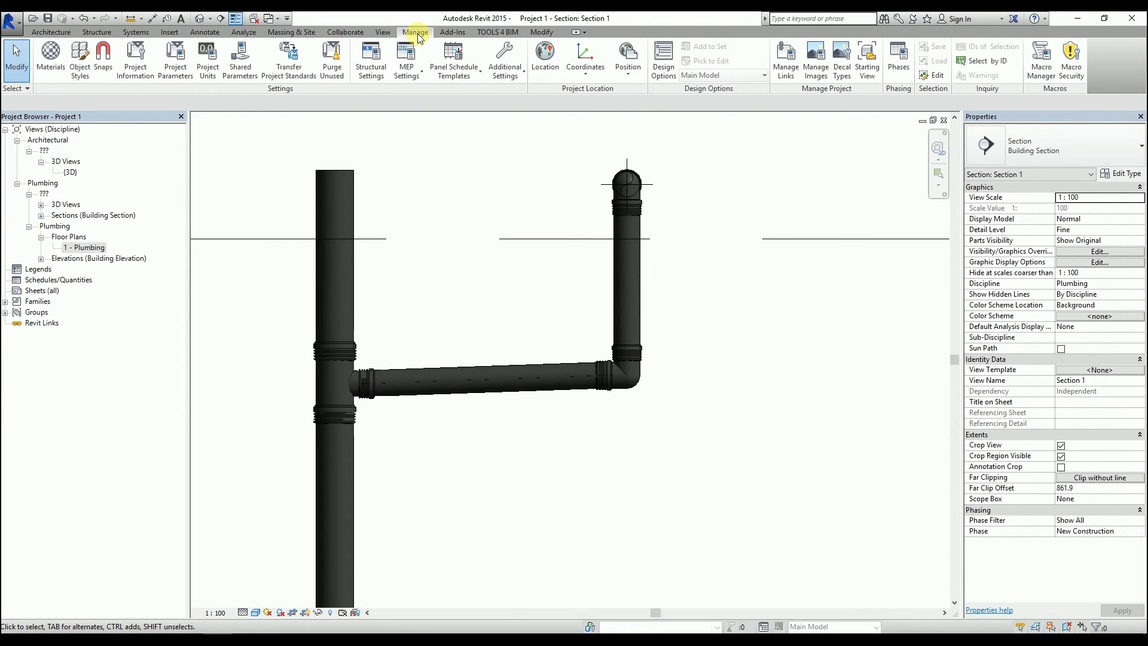
left_click(218, 75)
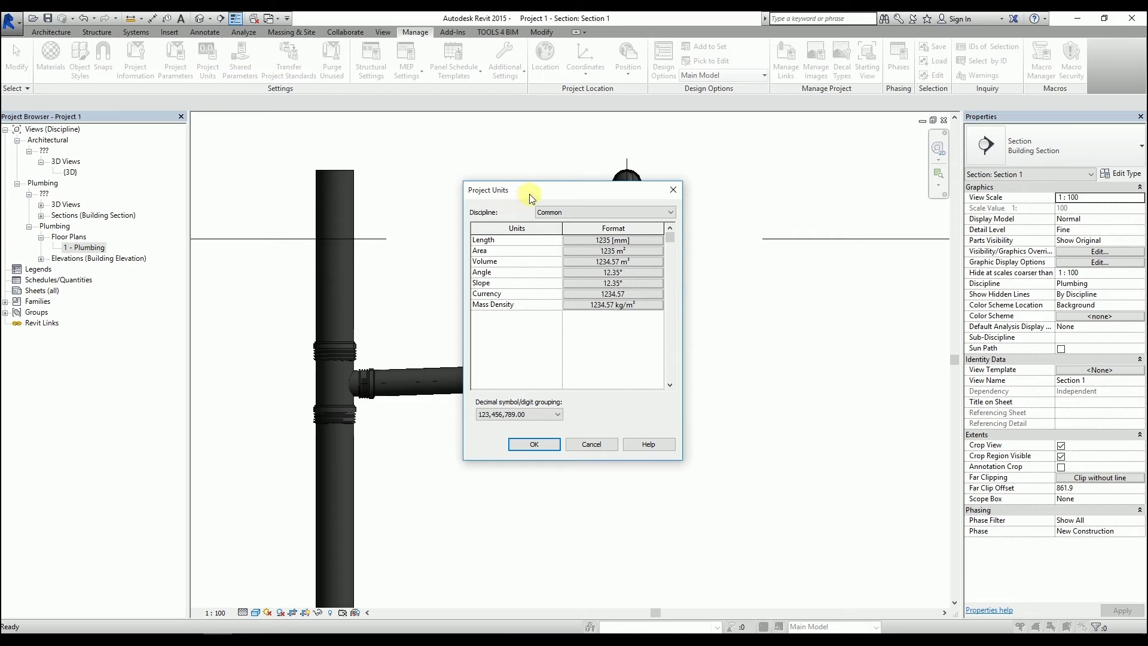
Set the Piping discipline's slope format to decimal degrees and apply the change
left_click(591, 211)
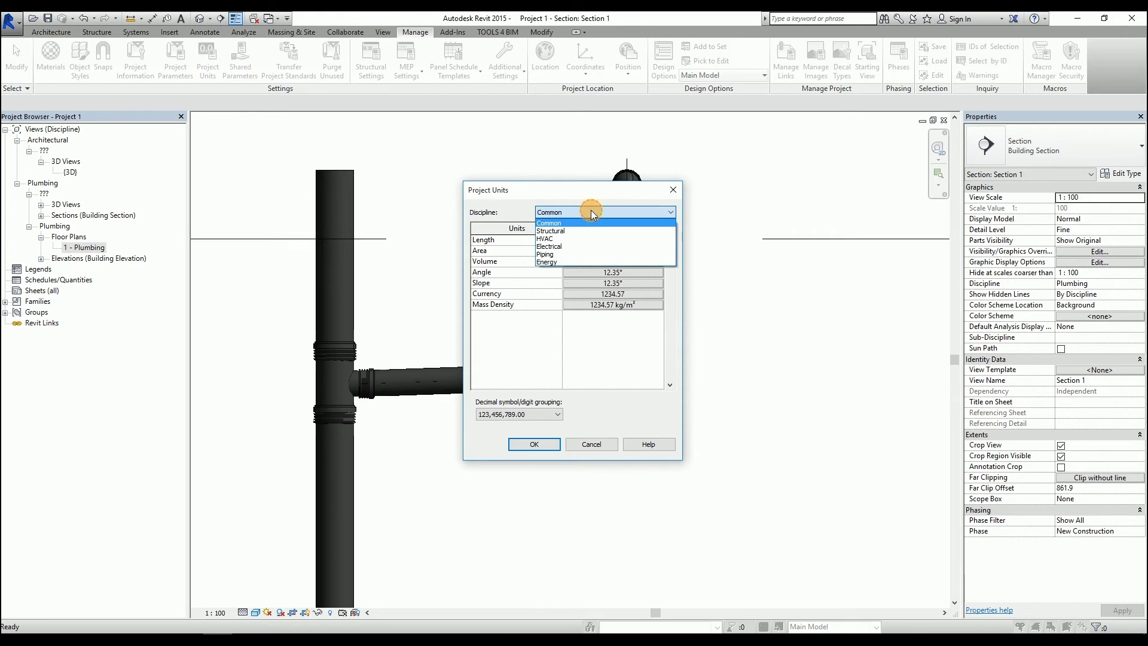
left_click(557, 253)
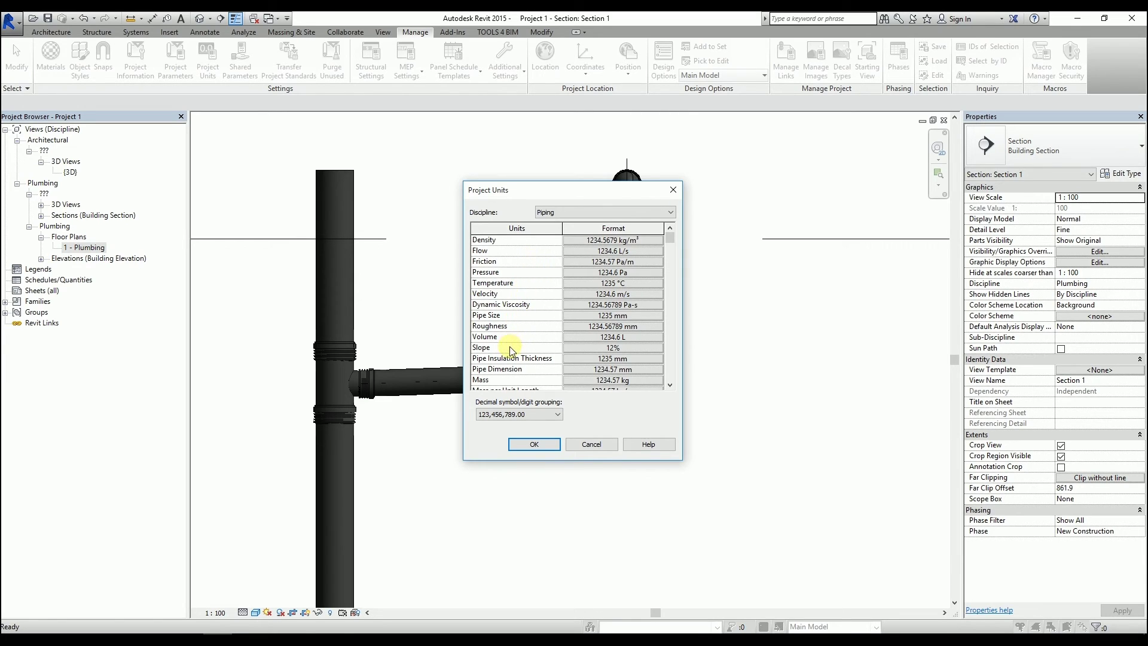
left_click(572, 347)
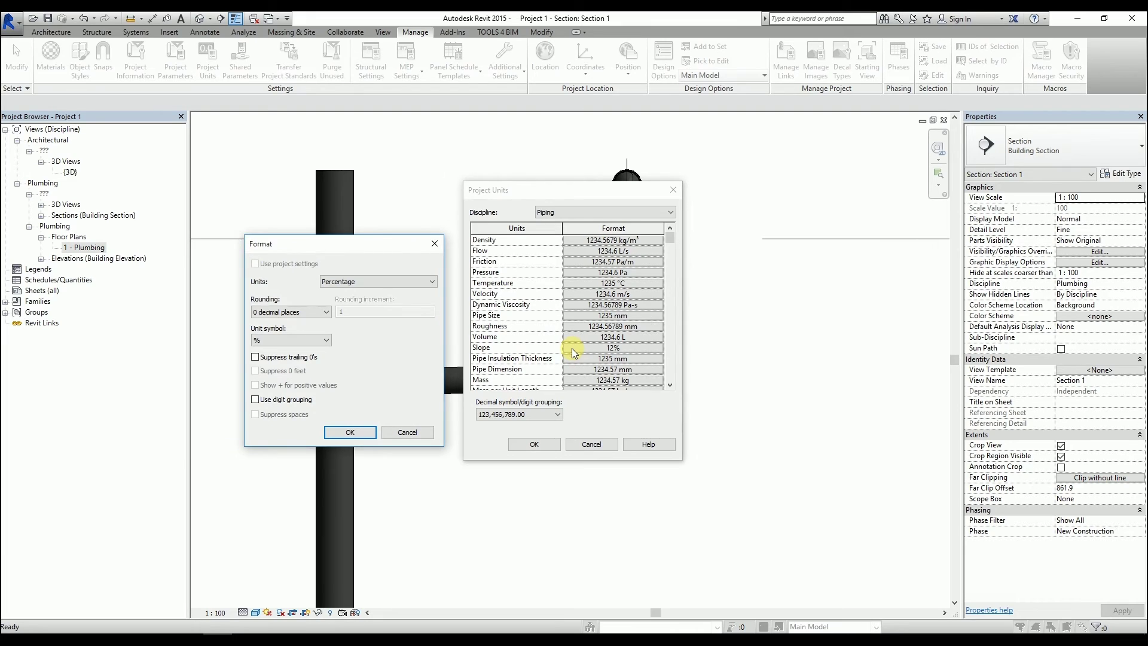
left_click(383, 281)
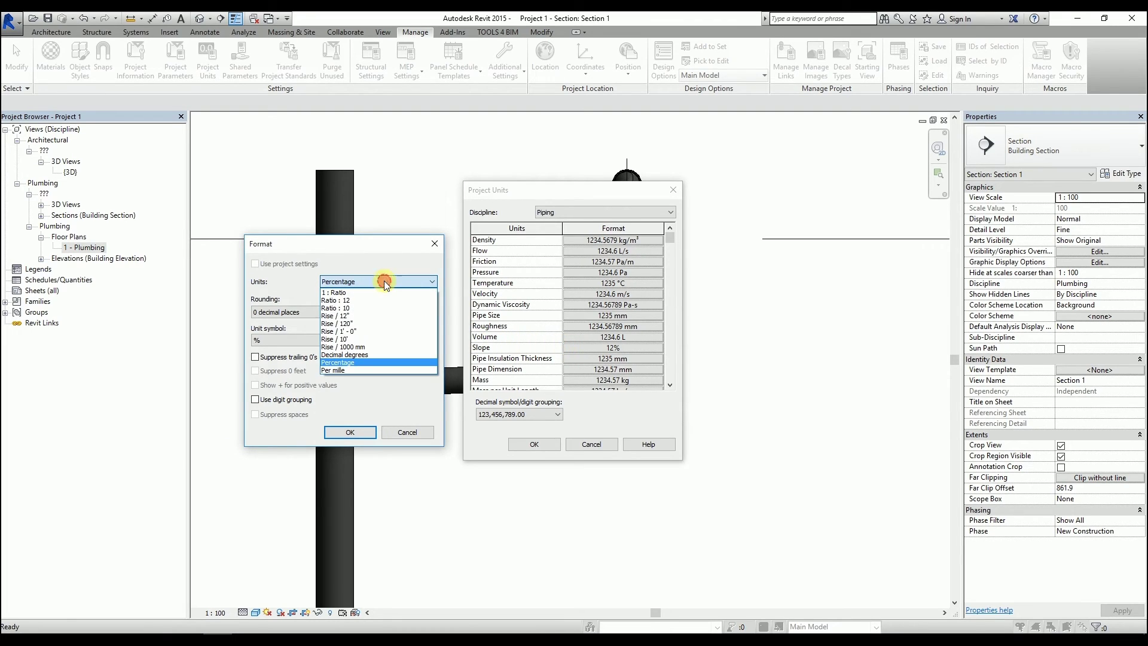
left_click(389, 355)
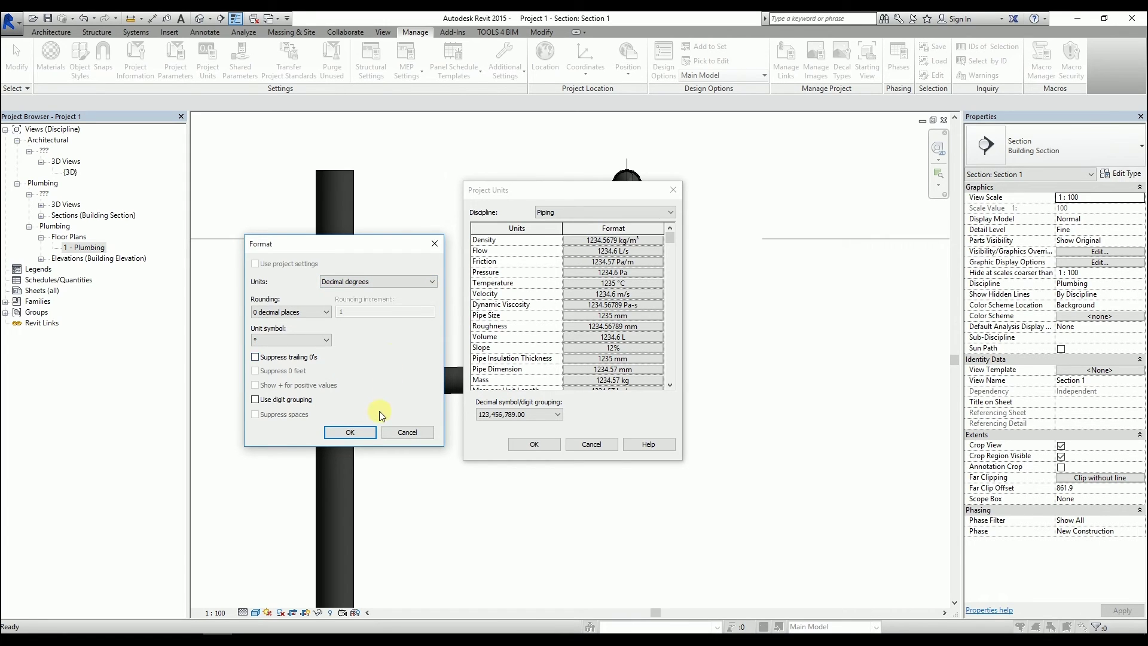
left_click(368, 432)
left_click(516, 444)
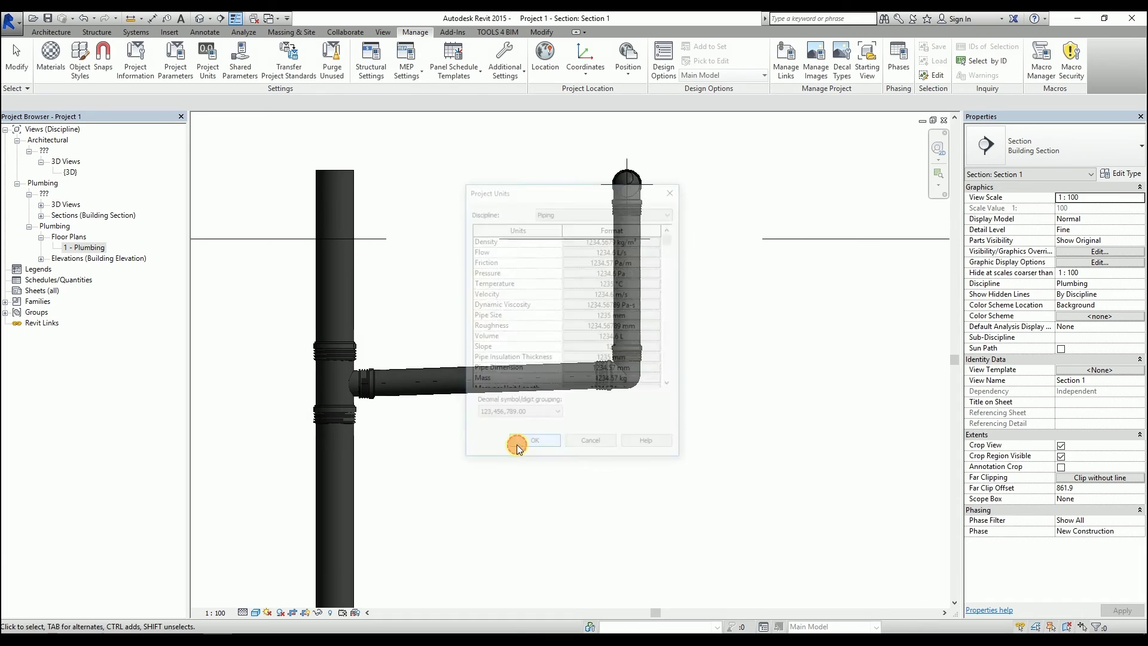
left_click(501, 392)
scroll(483, 355, "up", 3)
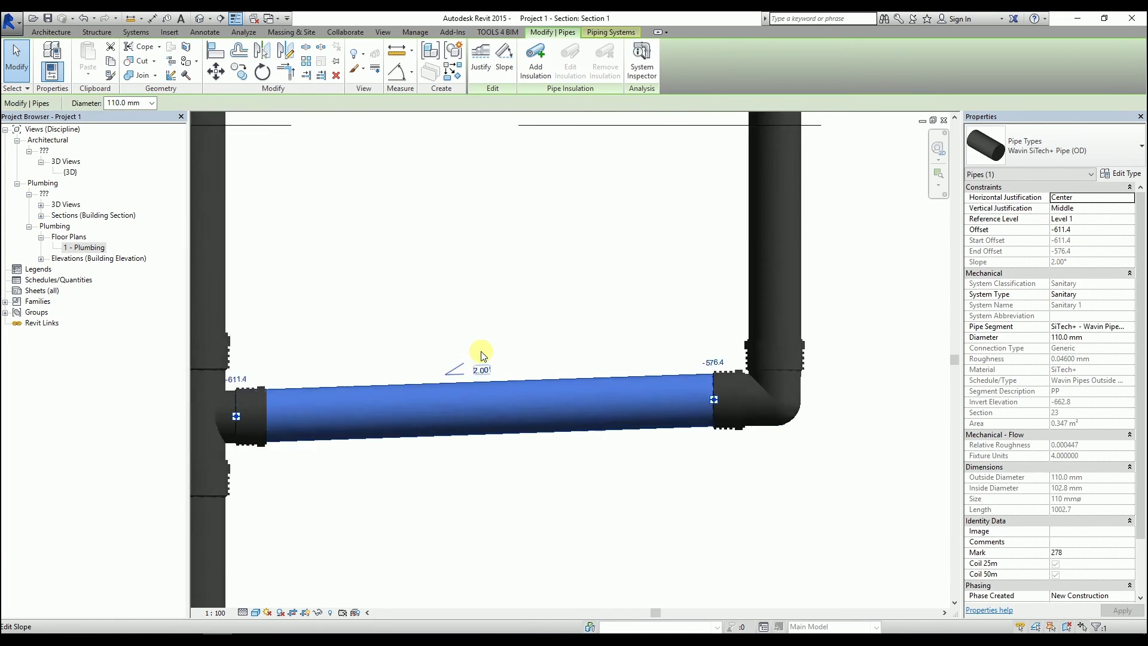
scroll(483, 355, "up", 3)
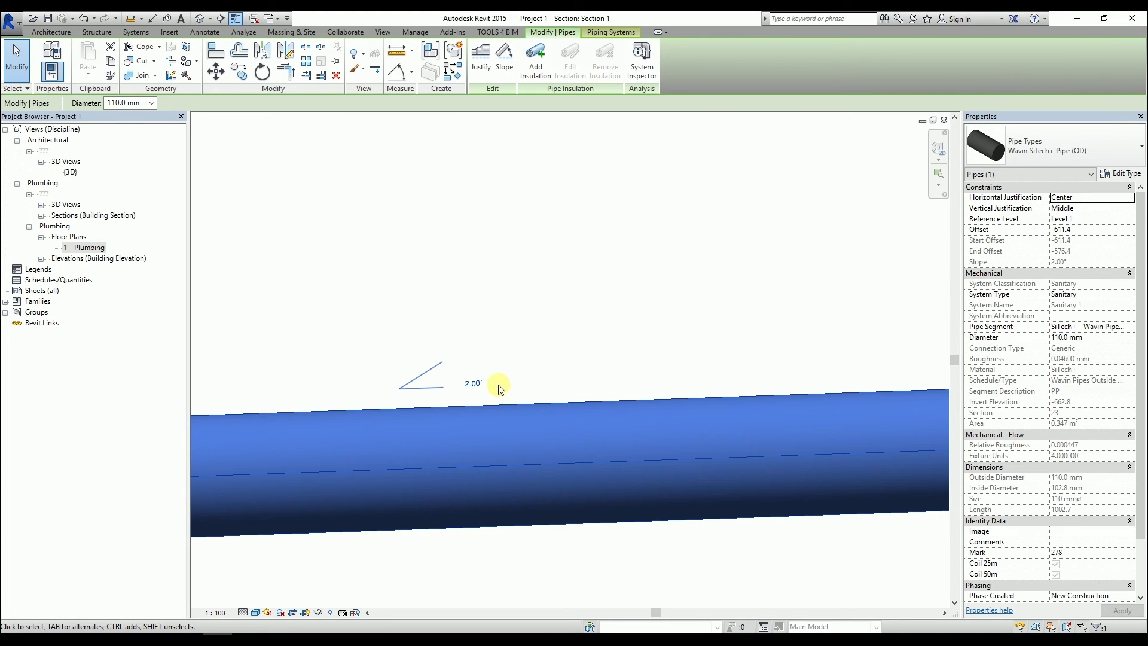
scroll(495, 386, "down", 1)
scroll(494, 384, "down", 5)
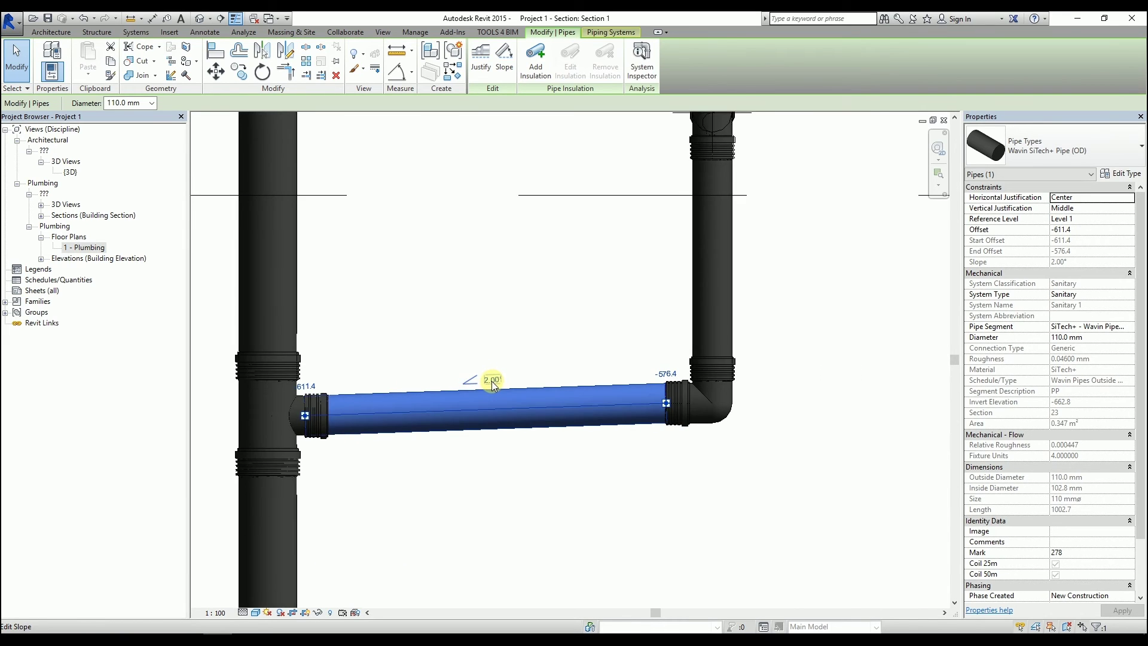
left_click(481, 444)
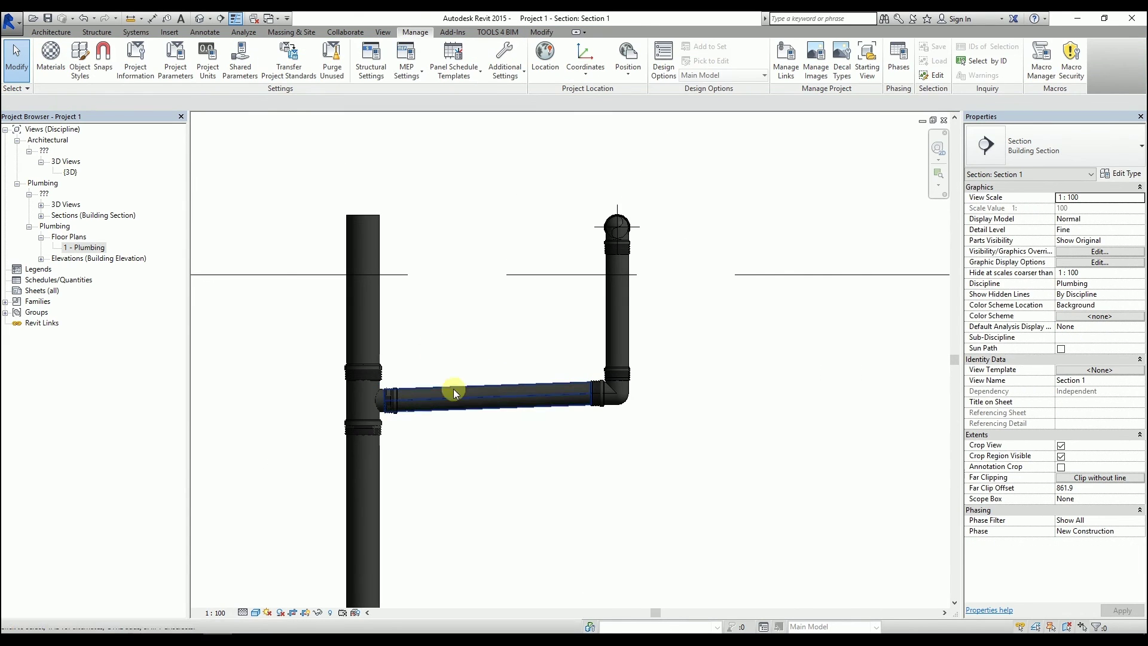
left_click(136, 32)
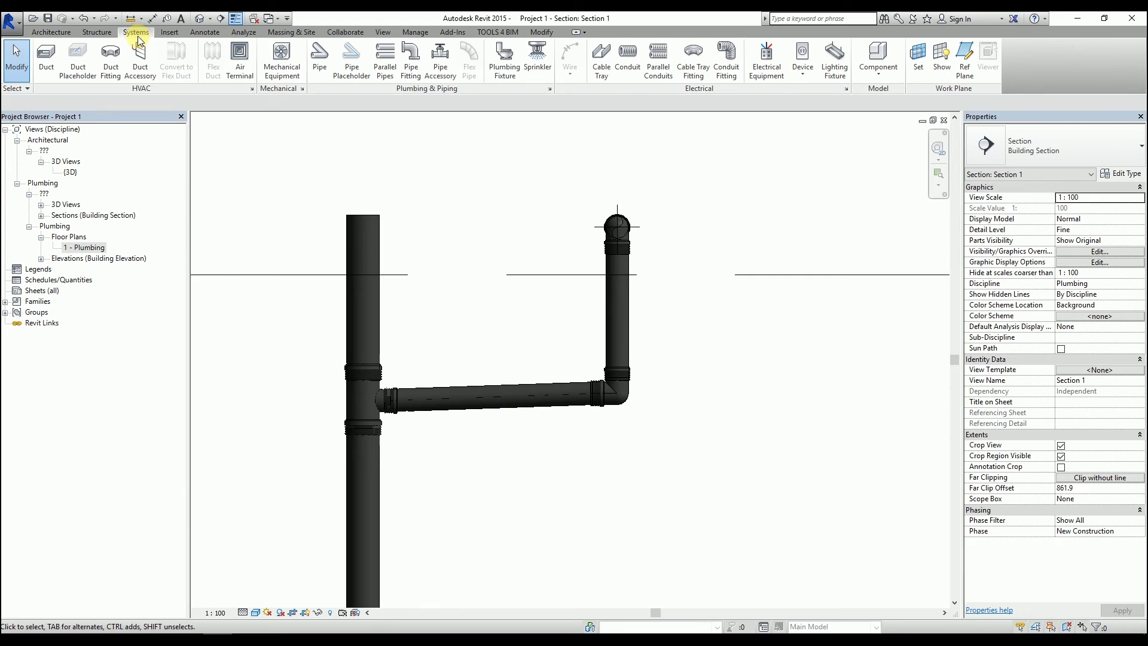
left_click(318, 60)
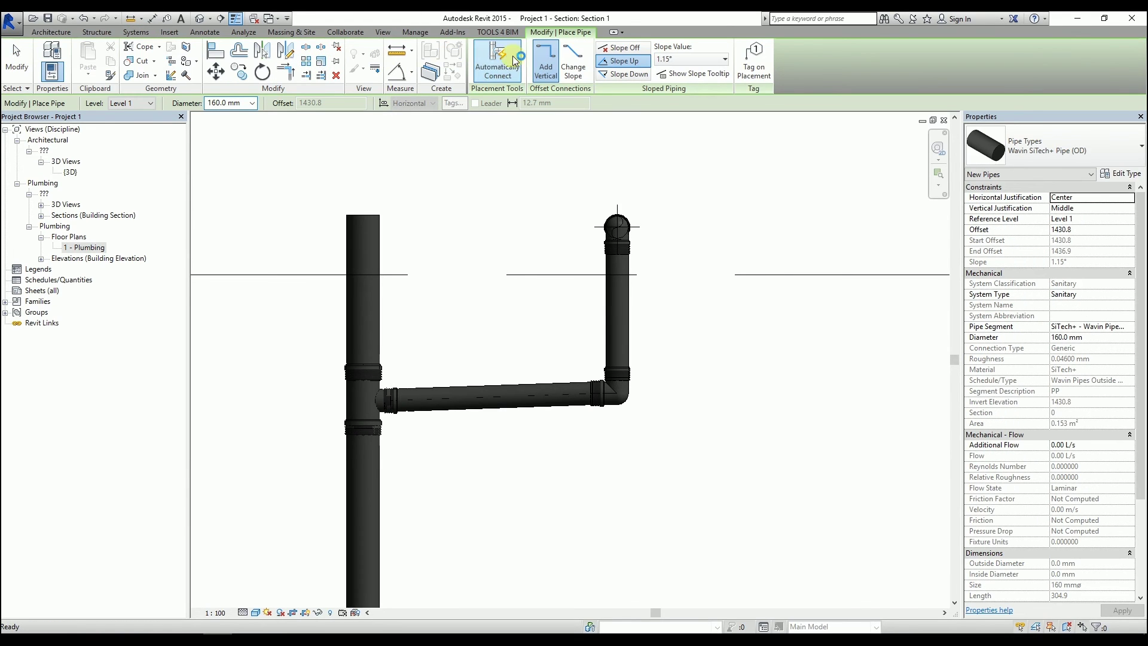
left_click(622, 61)
left_click(691, 62)
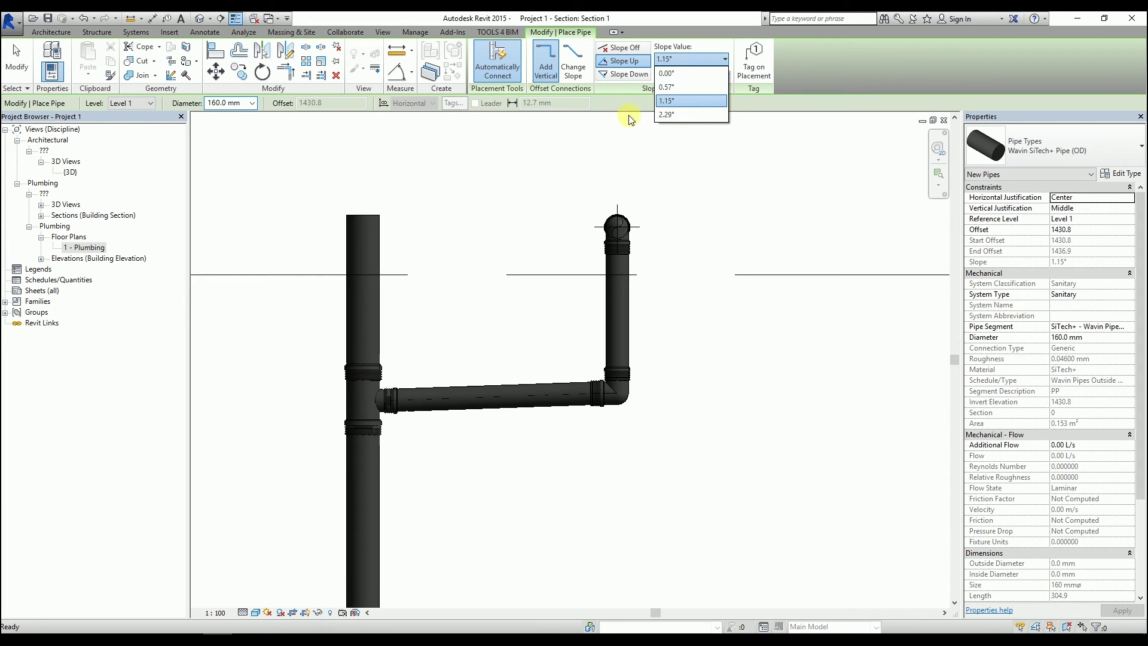
key("Escape")
key("Escape")
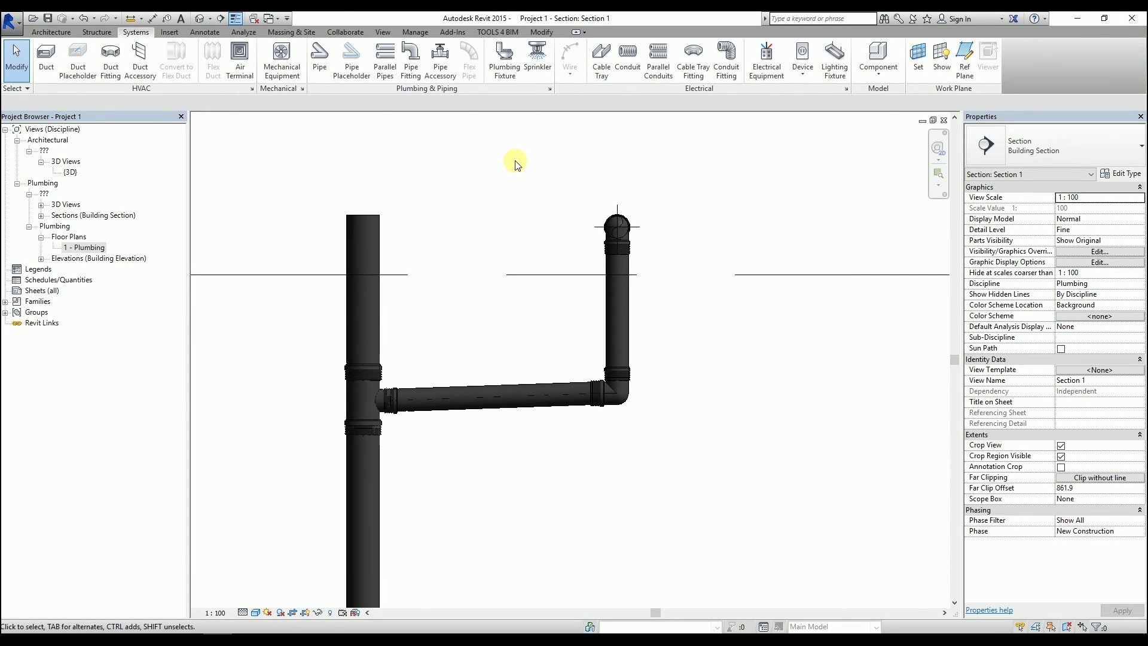
left_click(425, 34)
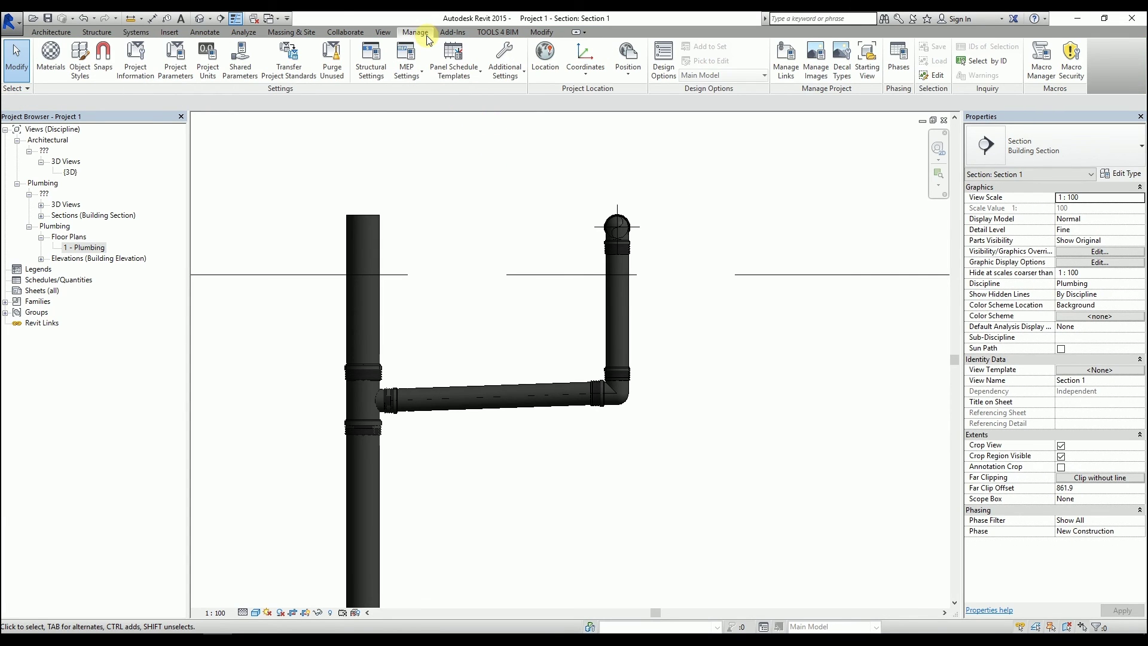
Add a new 3.00° pipe slope in Mechanical Settings, then return to the default 3D view
left_click(422, 78)
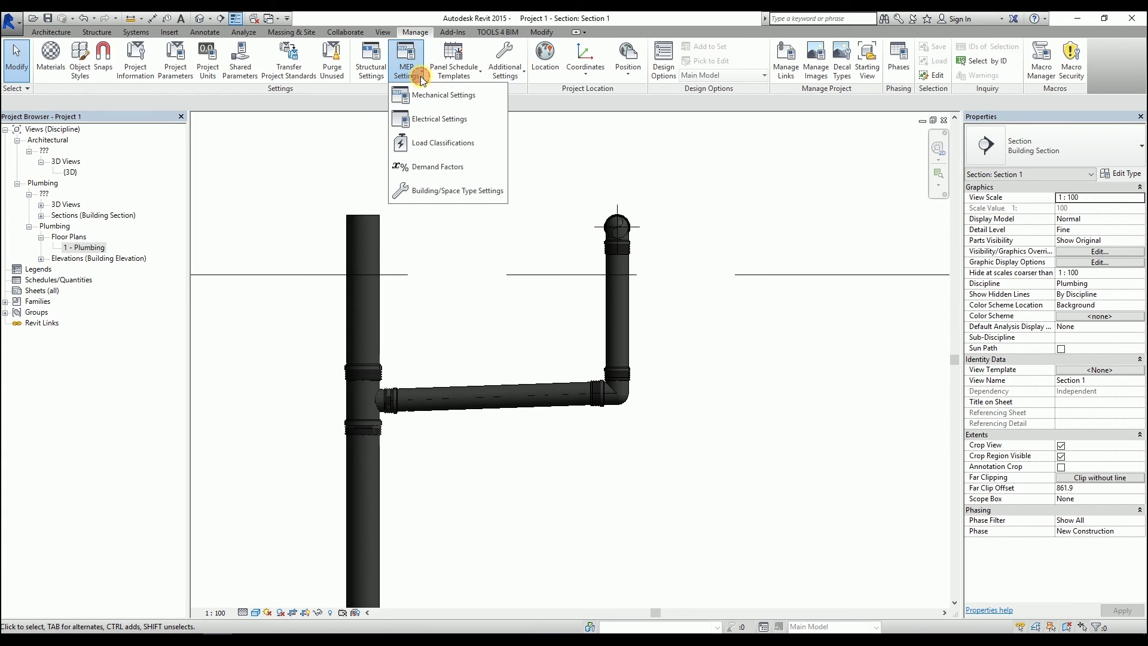
left_click(491, 103)
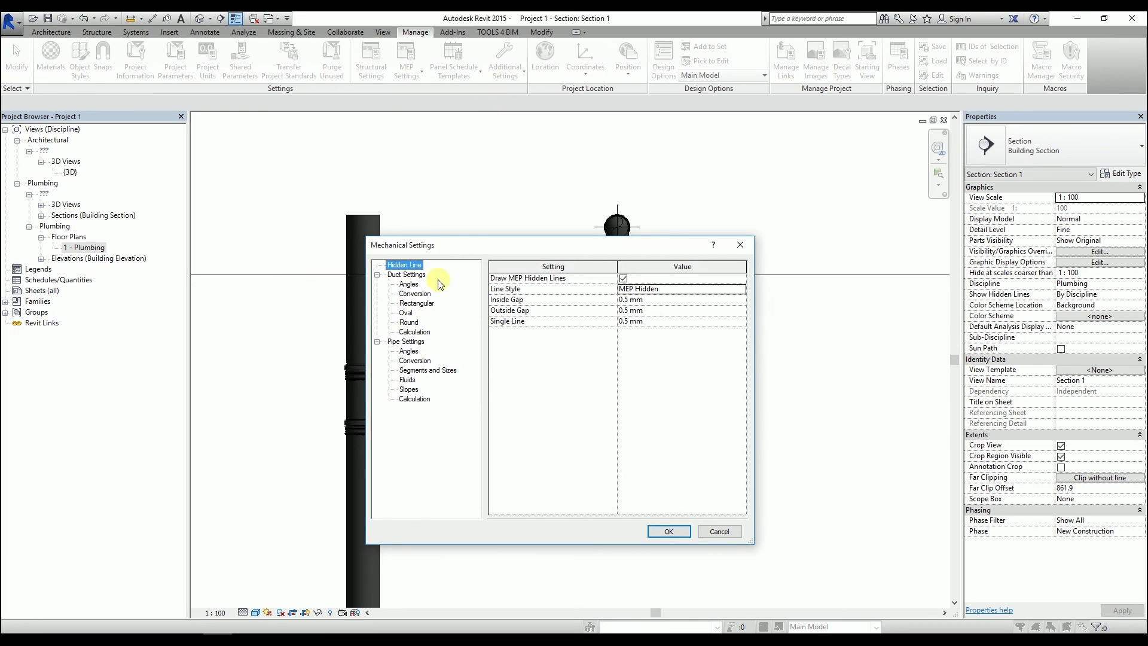
left_click(409, 390)
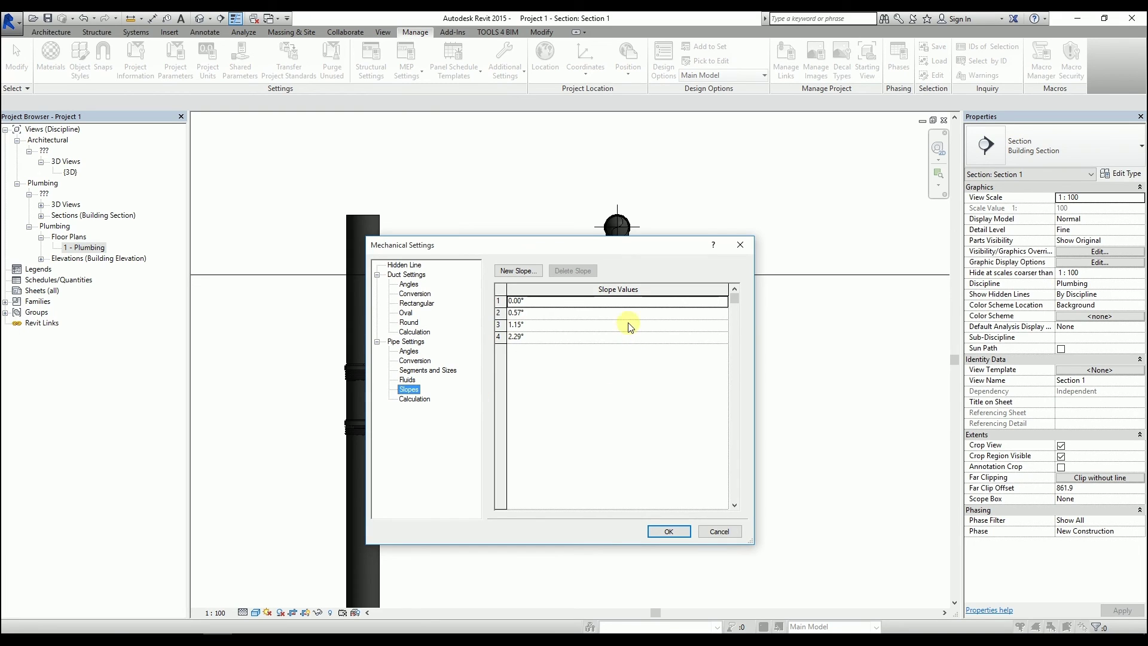
left_click(533, 313)
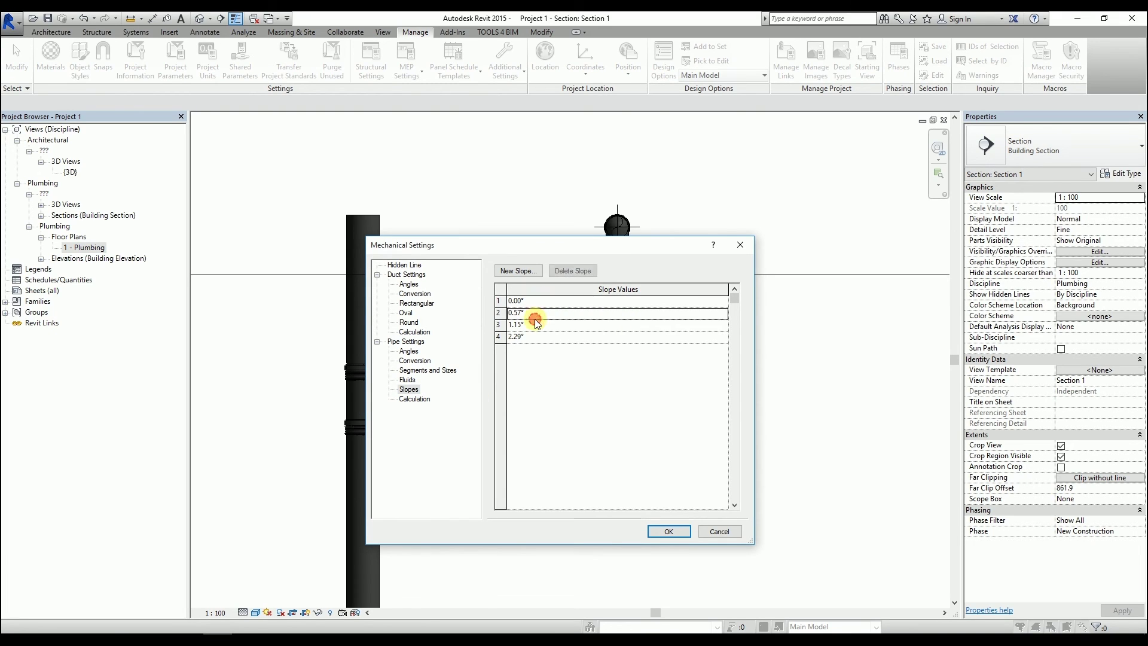
left_click(538, 337)
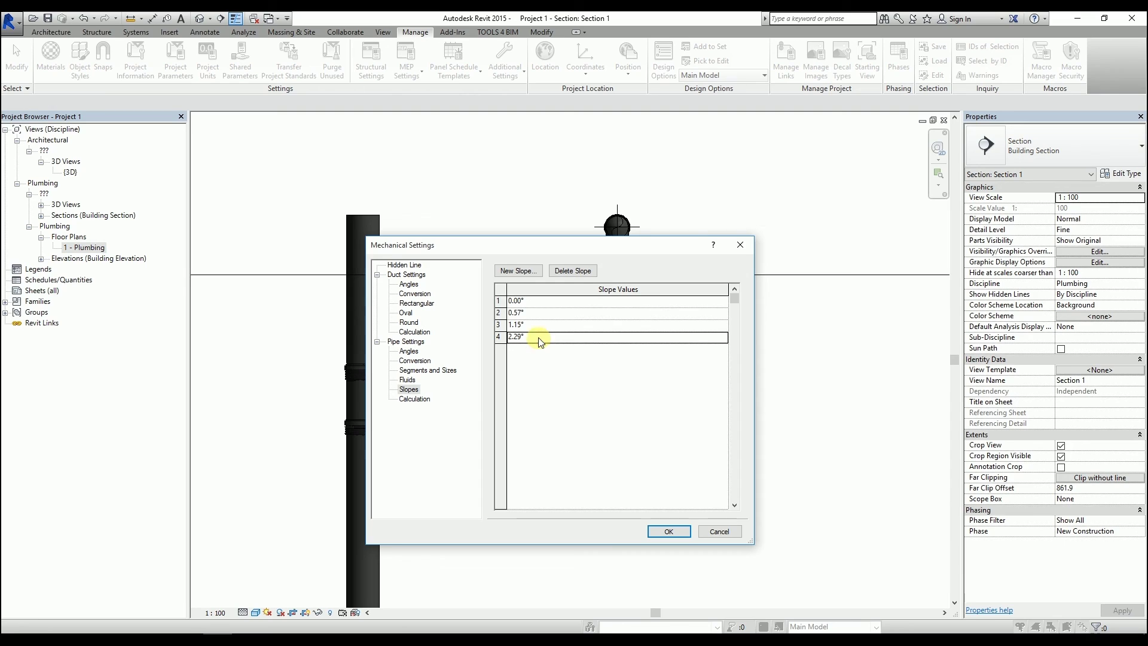
left_click(528, 271)
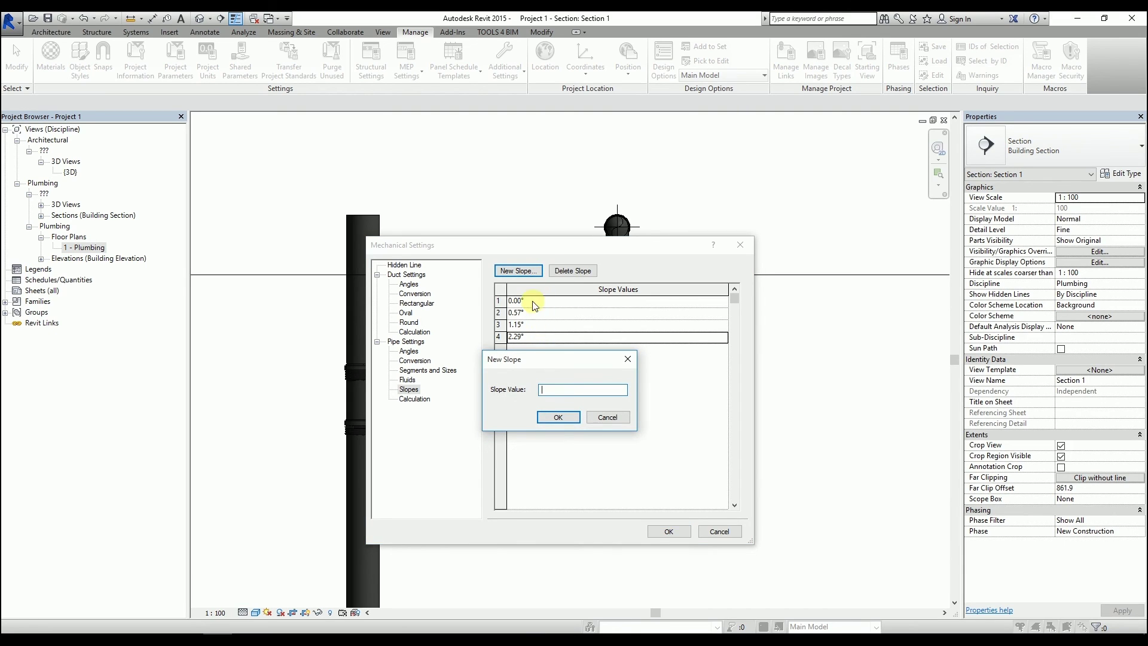
left_click(562, 391)
type("3")
left_click(557, 417)
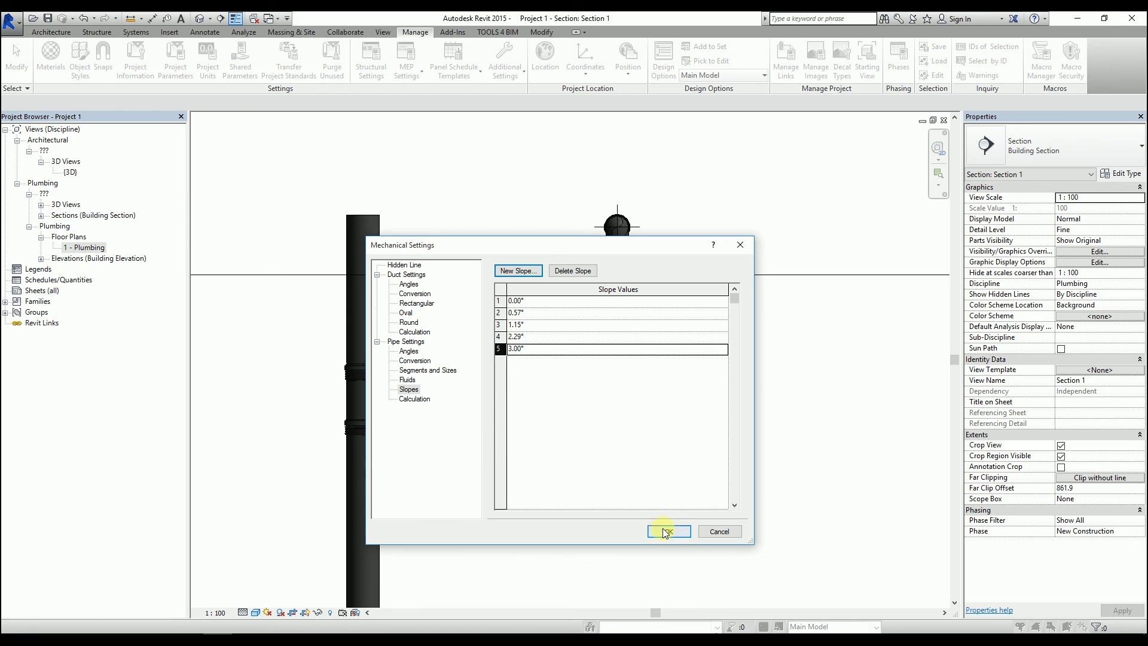
left_click(667, 531)
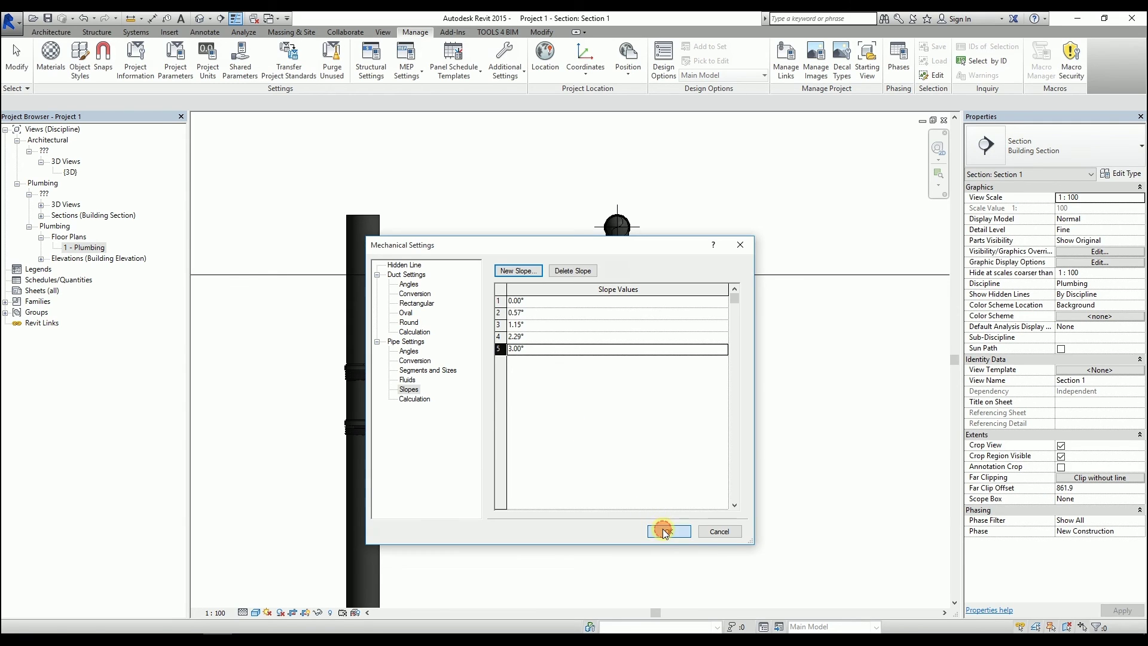
left_click(200, 18)
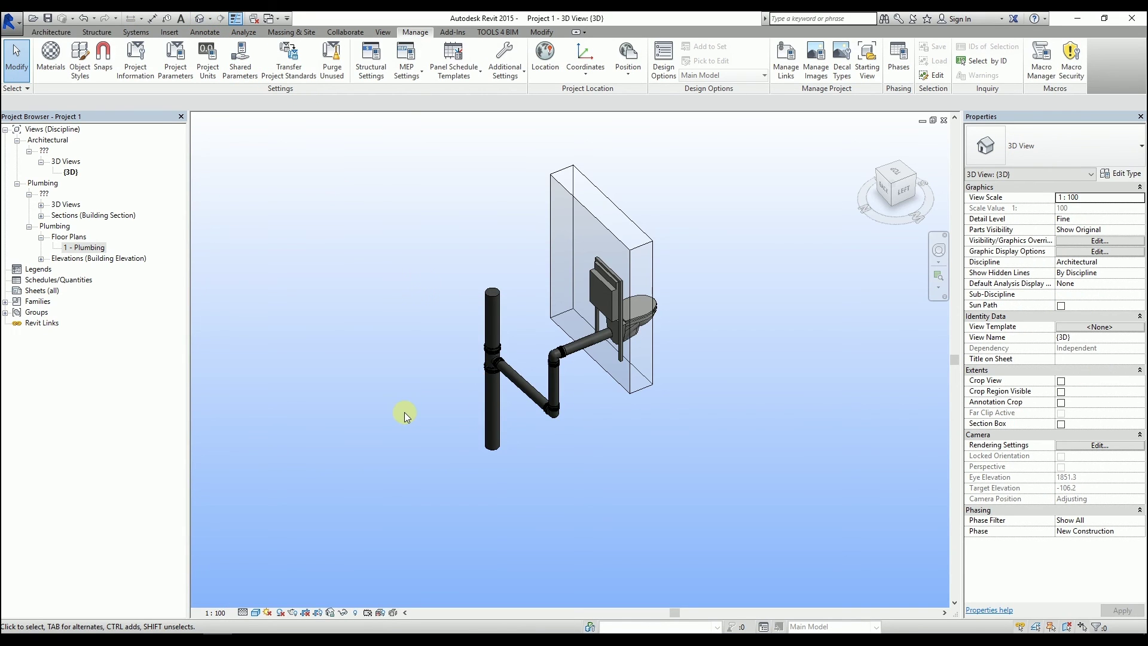